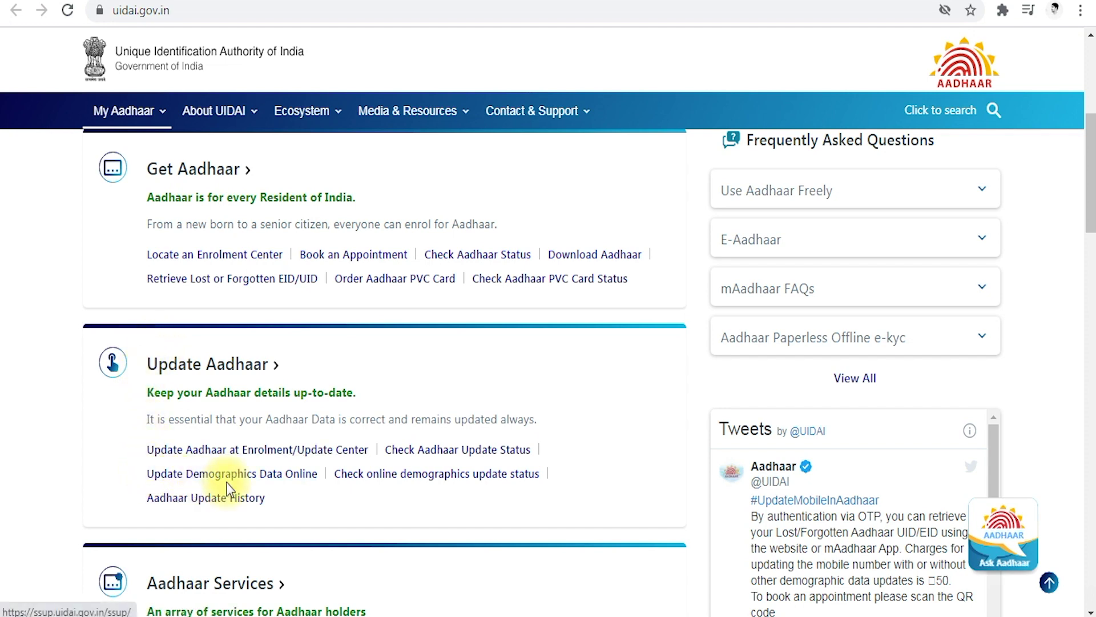
Open Update Demographics Data Online and review the updatable details: name, date of birth, gender, address, language.
left_click(276, 474)
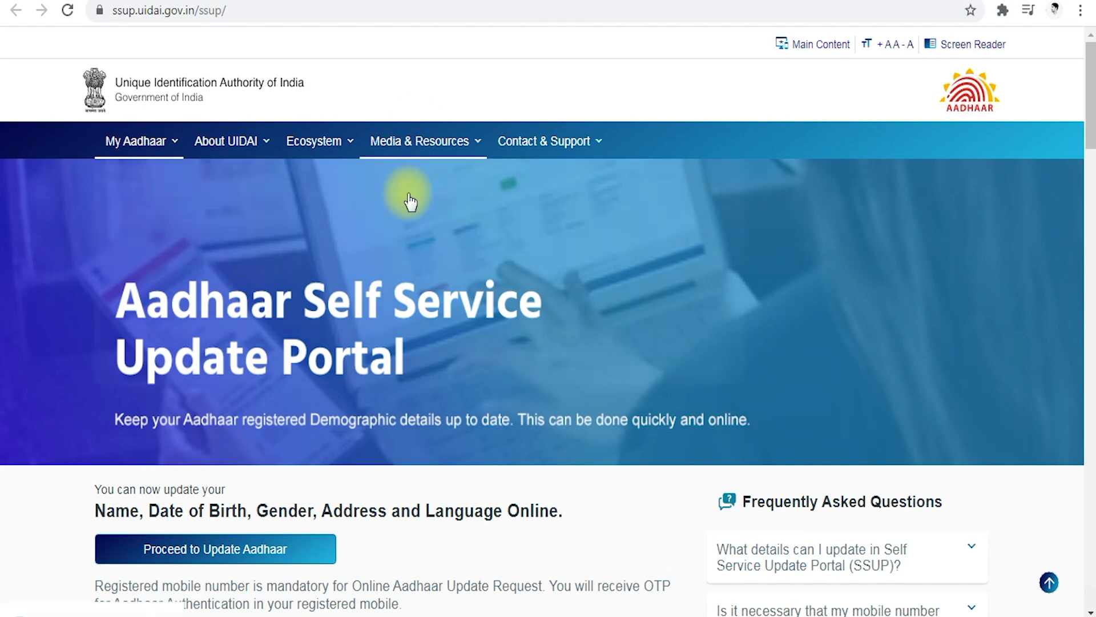
scroll(693, 387, "down", 6)
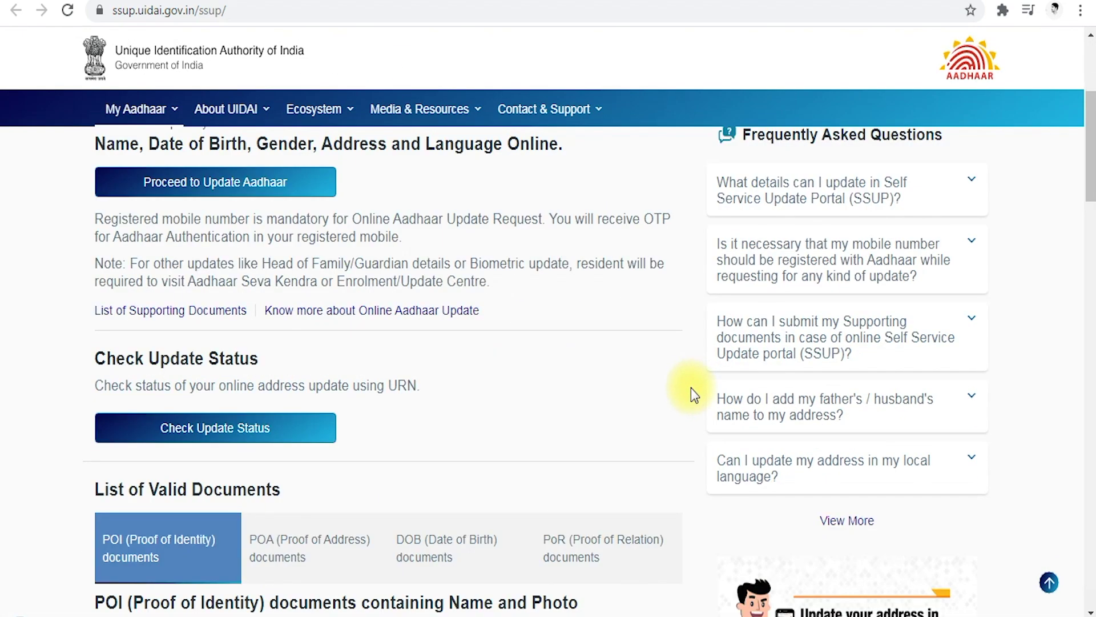
scroll(1093, 280, "up", 2)
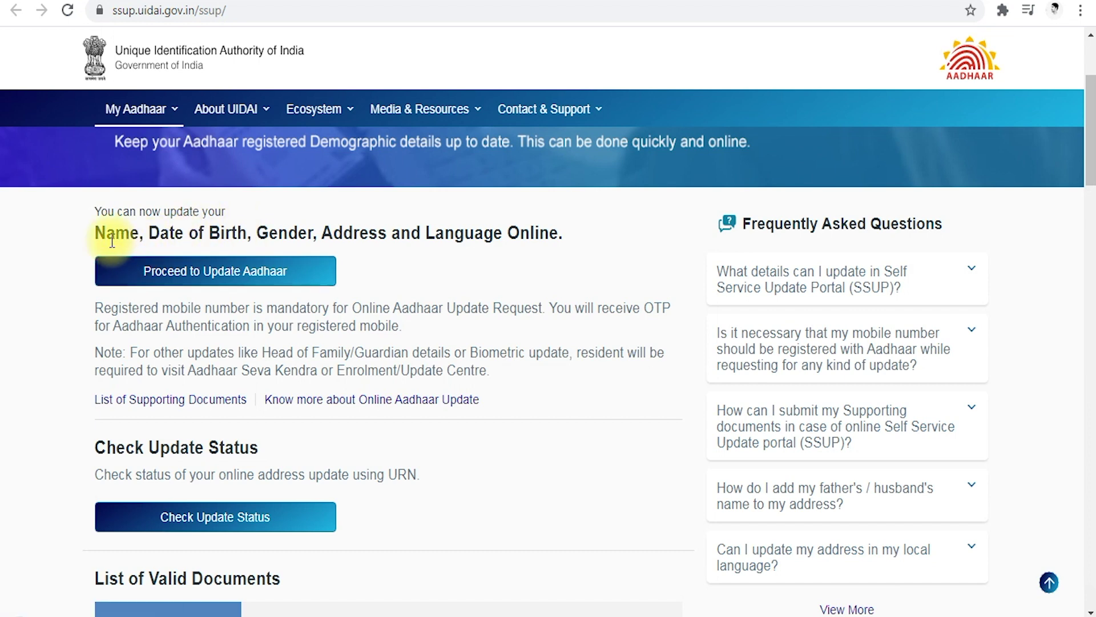
left_click_drag(106, 236, 548, 232)
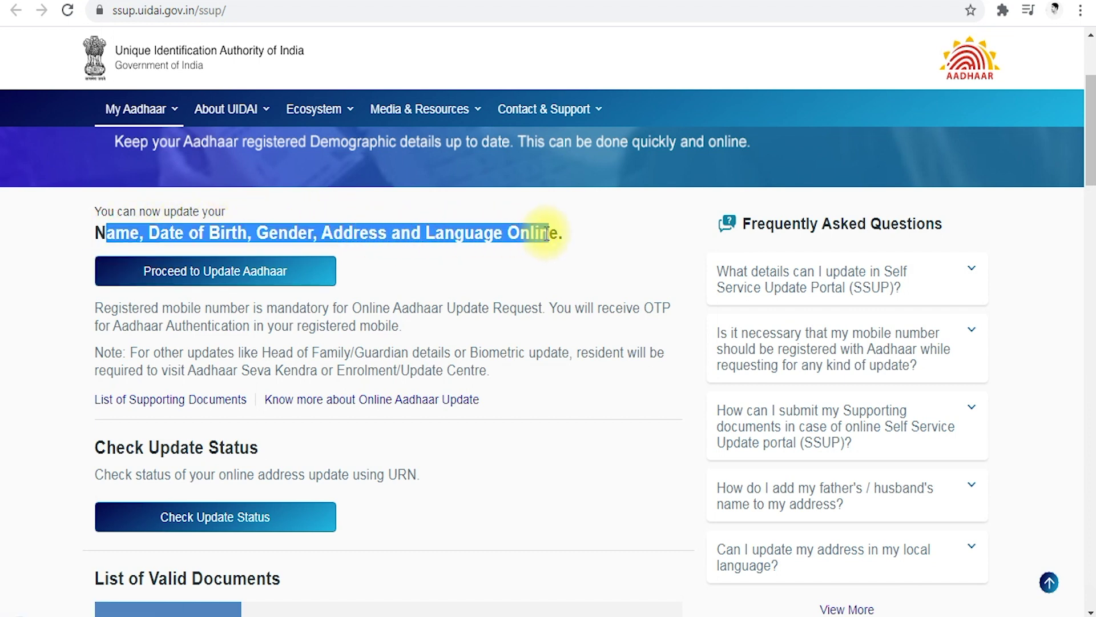
left_click(539, 398)
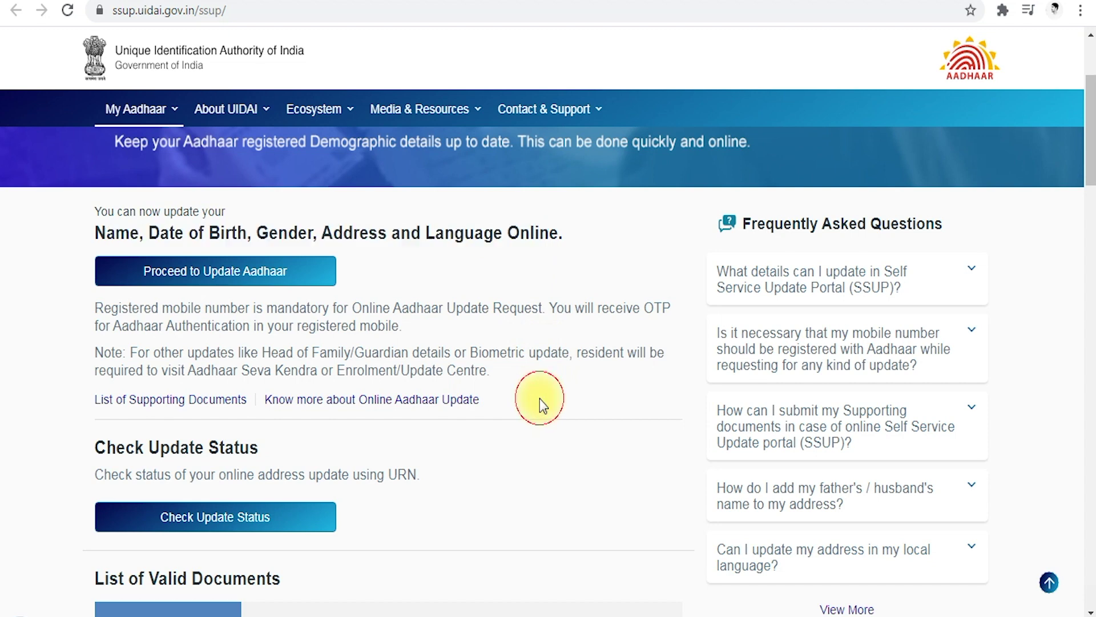
Log in with the Aadhaar number, captcha and the received one-time password.
left_click(243, 272)
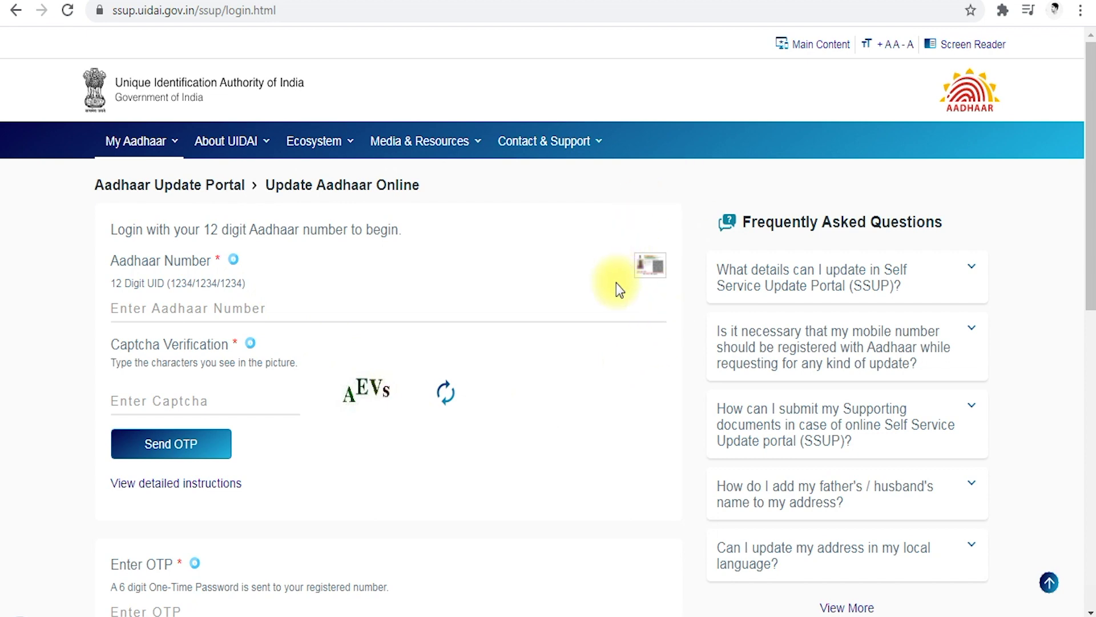
scroll(616, 283, "down", 2)
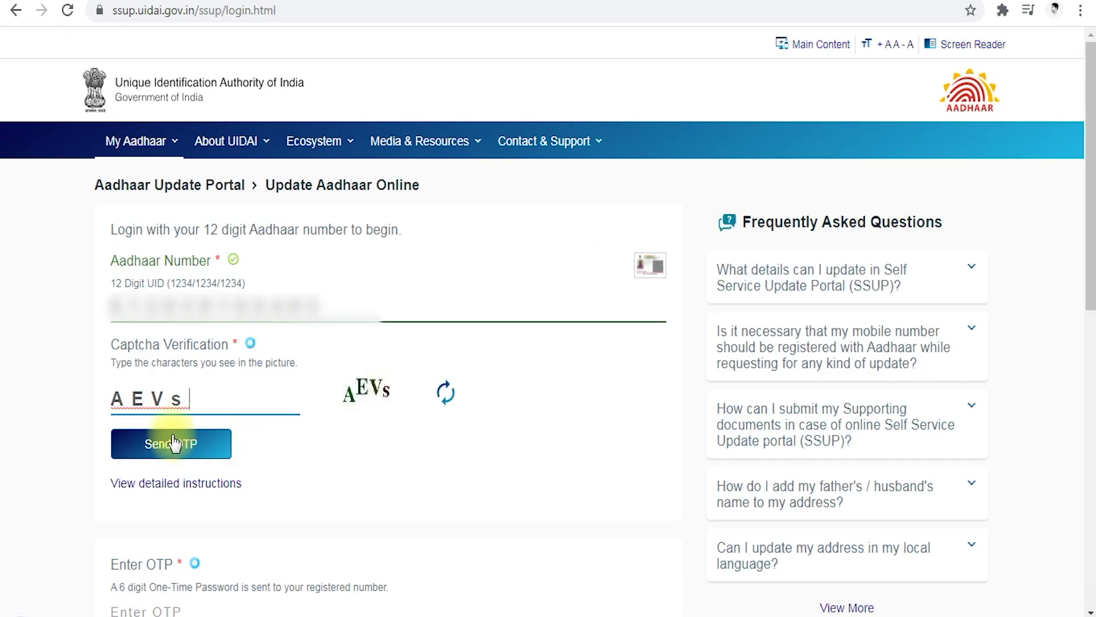
left_click(175, 451)
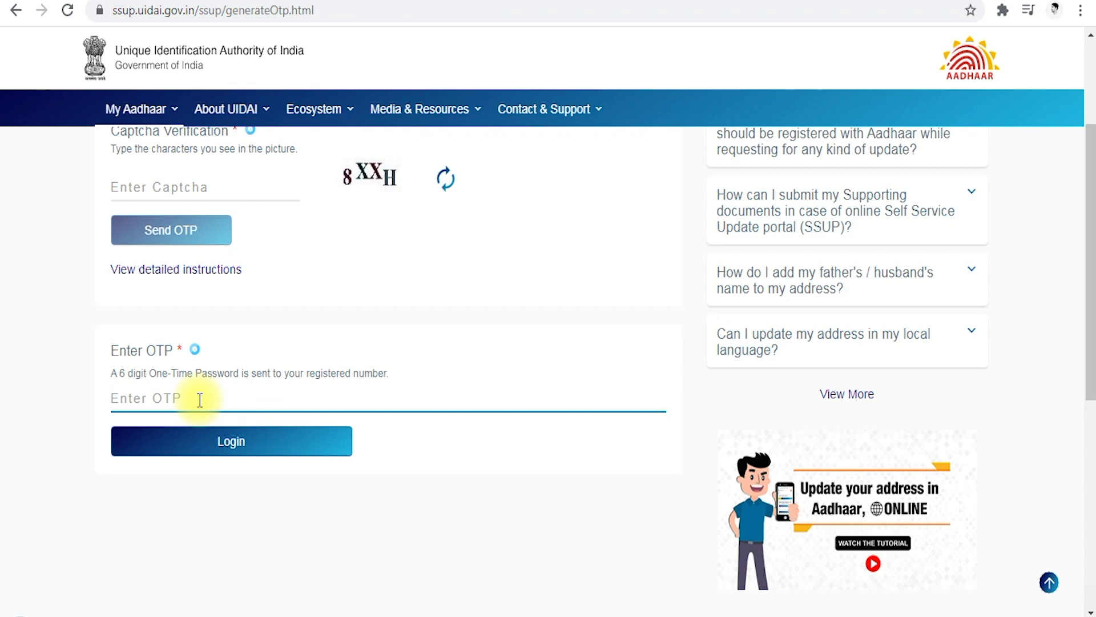
left_click(203, 398)
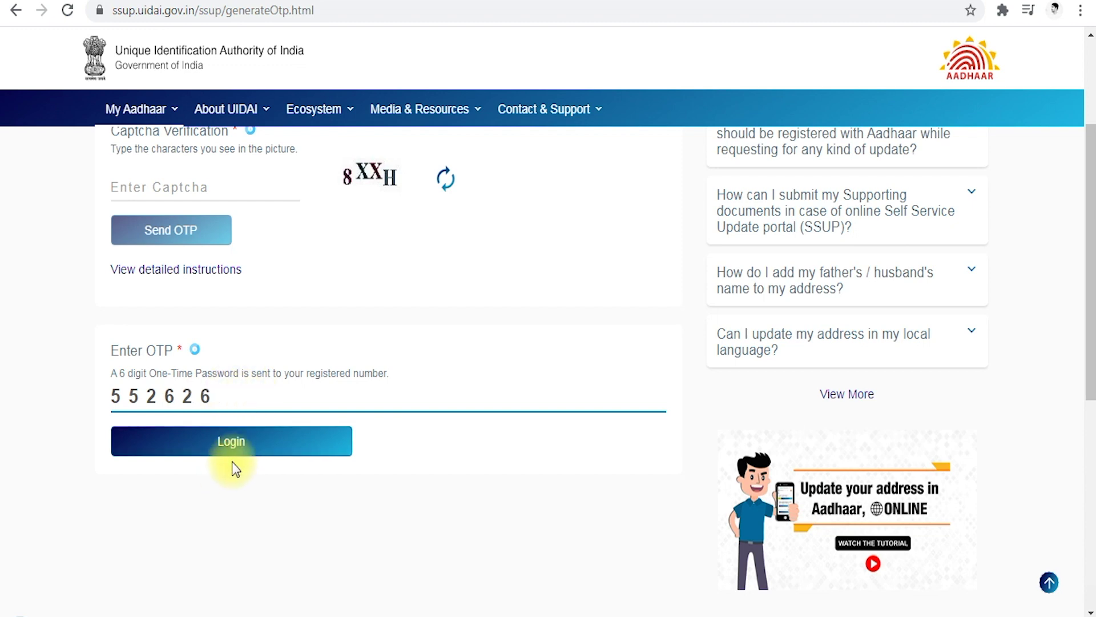
left_click(245, 456)
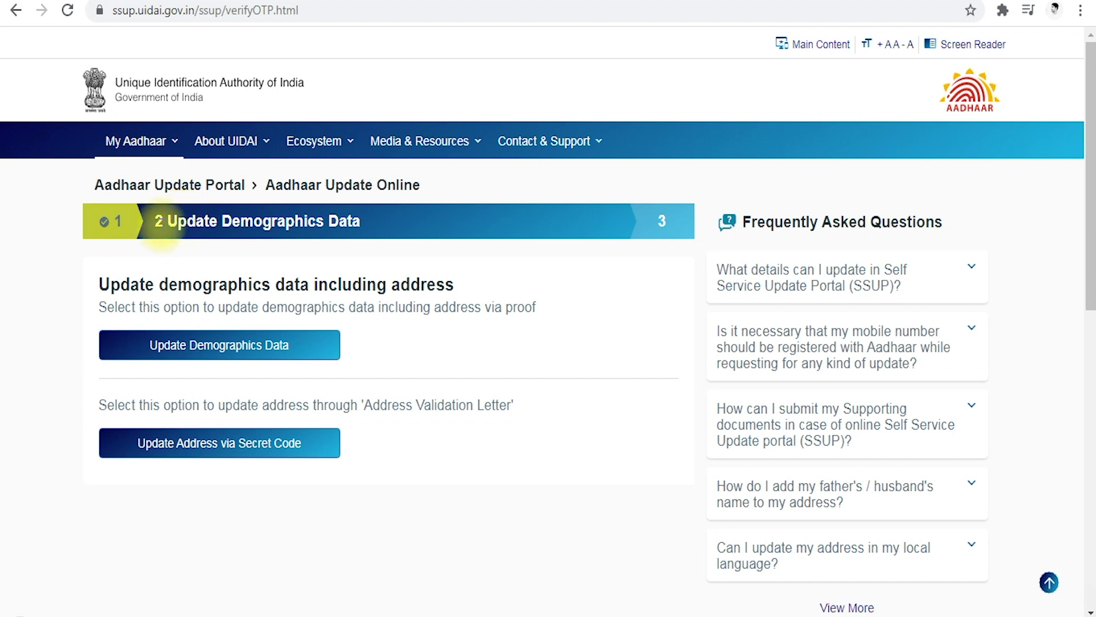
Review the proof-based option's description, then choose Update Demographics Data with proof.
left_click_drag(166, 221, 325, 221)
left_click_drag(110, 284, 437, 285)
left_click_drag(99, 307, 491, 321)
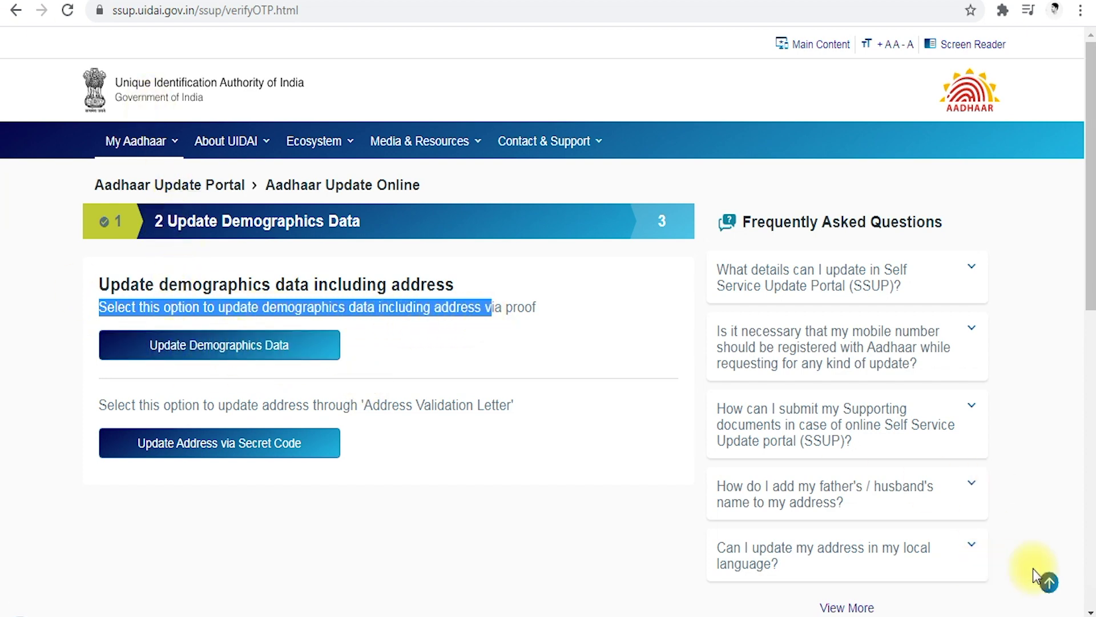
left_click(1010, 606)
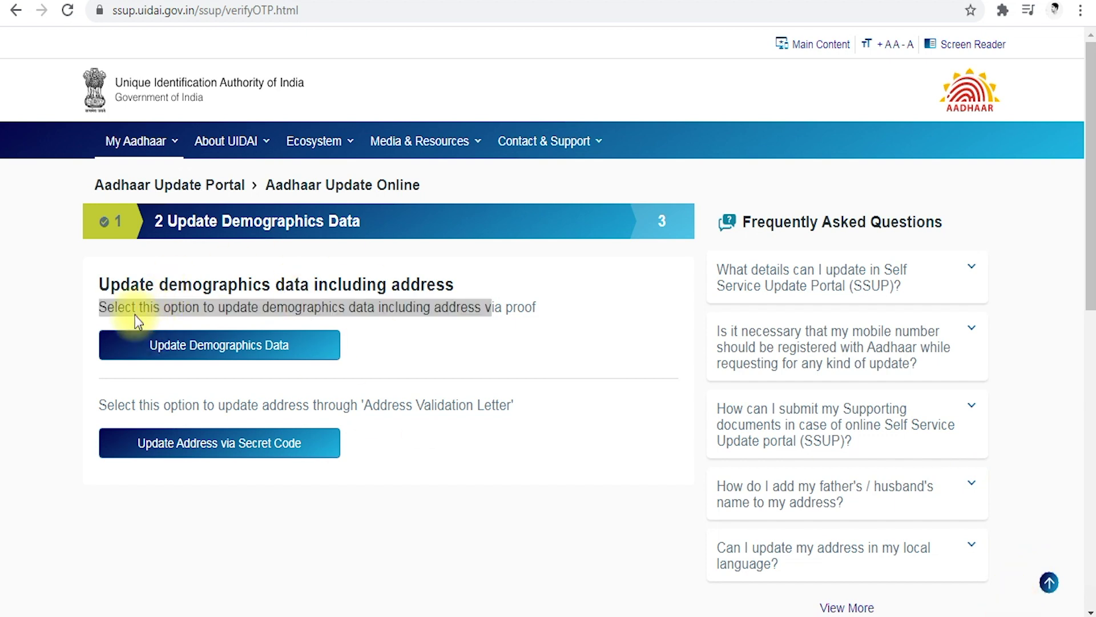
left_click(107, 309)
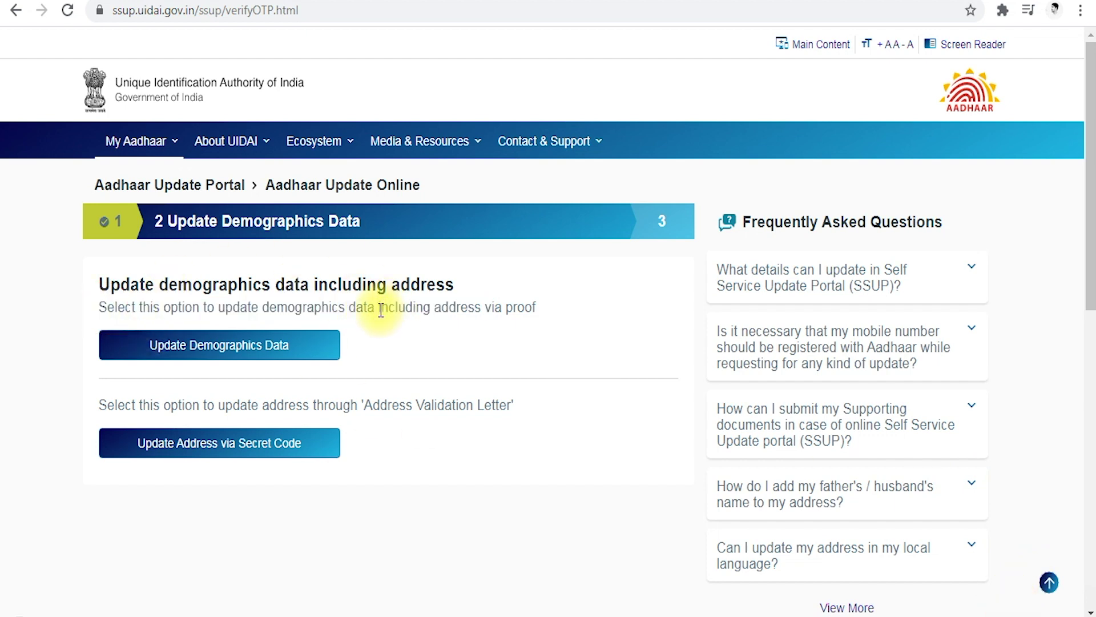
left_click_drag(378, 308, 559, 323)
left_click(438, 359)
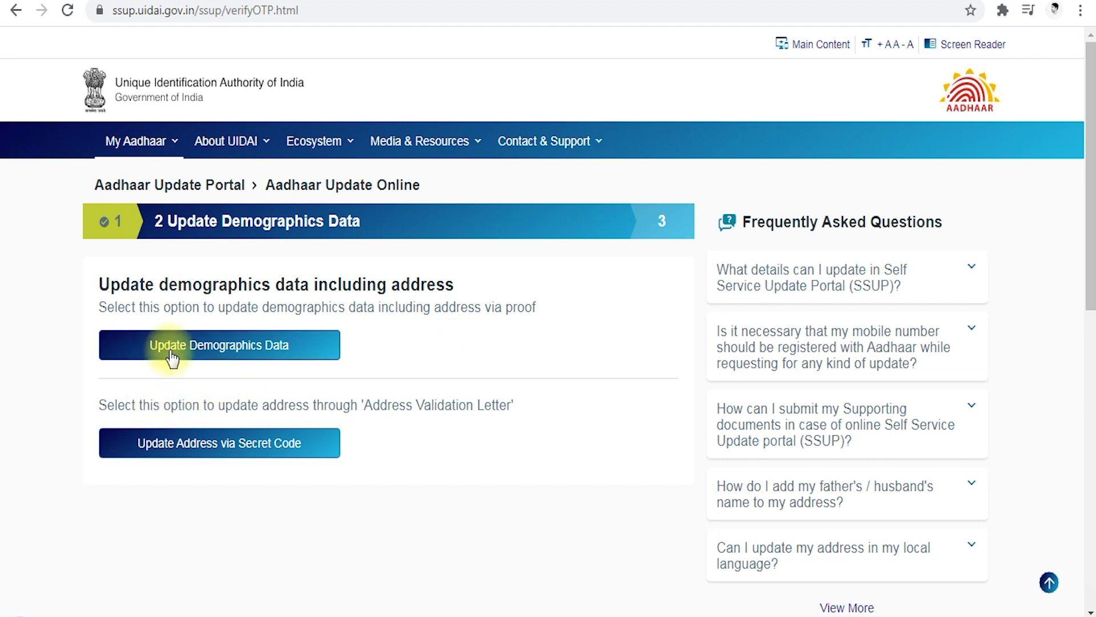
left_click_drag(116, 409, 458, 411)
left_click(455, 477)
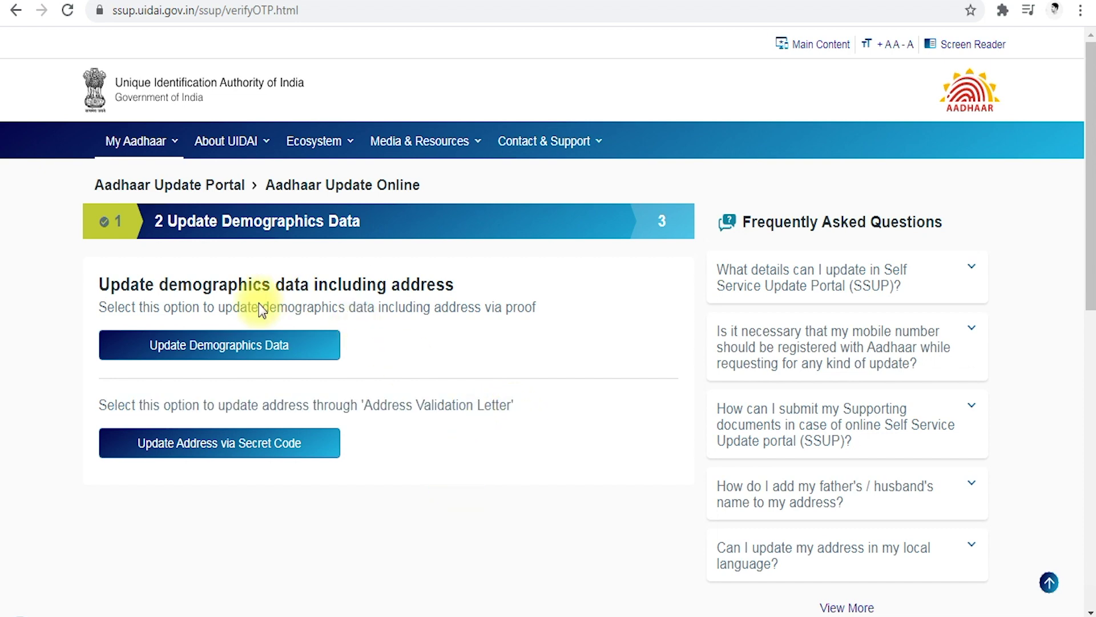
left_click(257, 349)
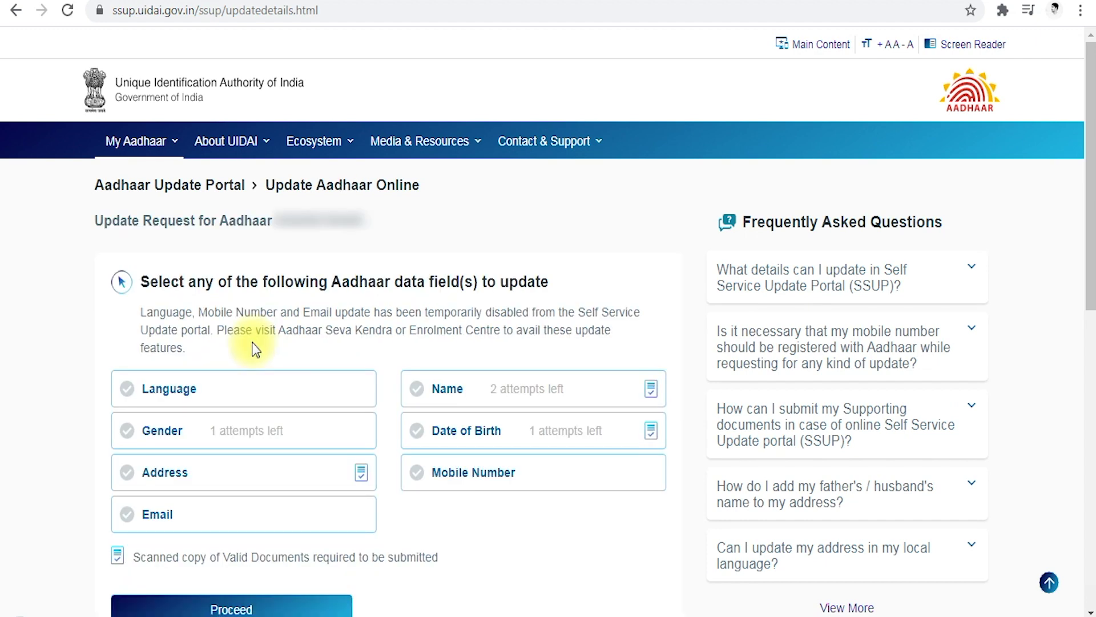
Read the note on disabled updates and select Address as the field to update.
left_click_drag(163, 281, 531, 291)
left_click_drag(157, 312, 641, 314)
left_click_drag(132, 331, 322, 330)
left_click_drag(392, 330, 612, 330)
left_click_drag(150, 348, 186, 348)
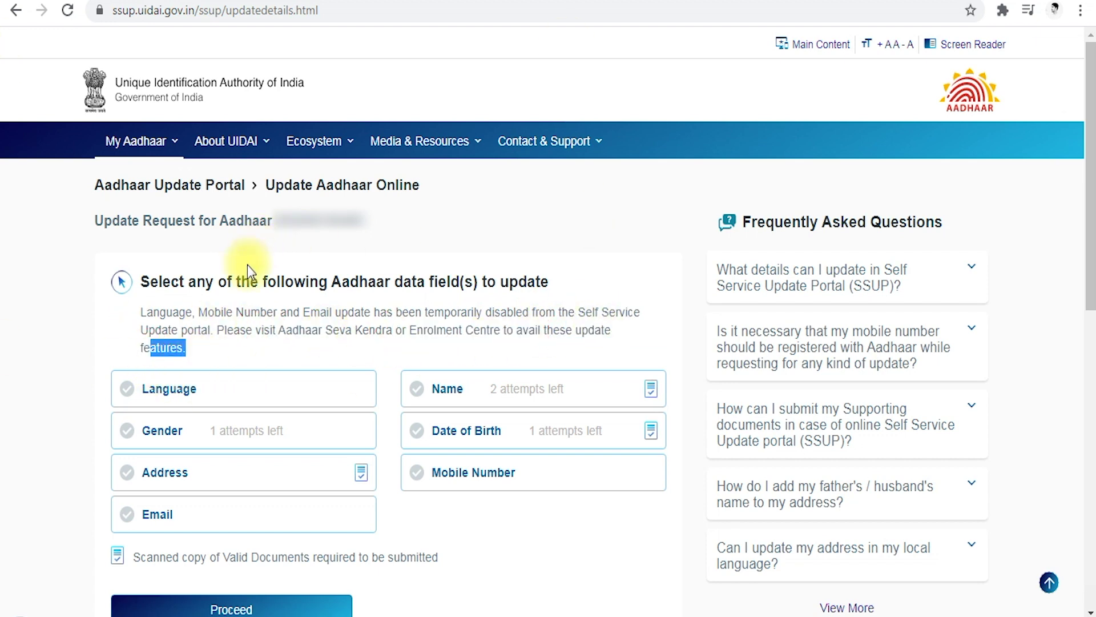
scroll(249, 274, "down", 5)
scroll(1028, 422, "up", 3)
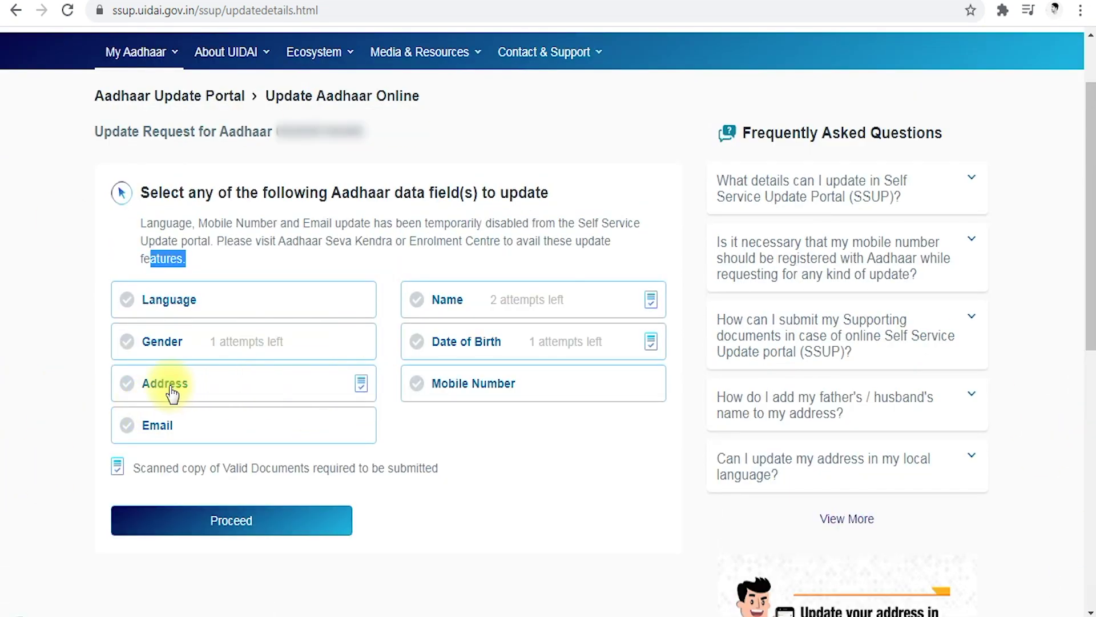
left_click(362, 388)
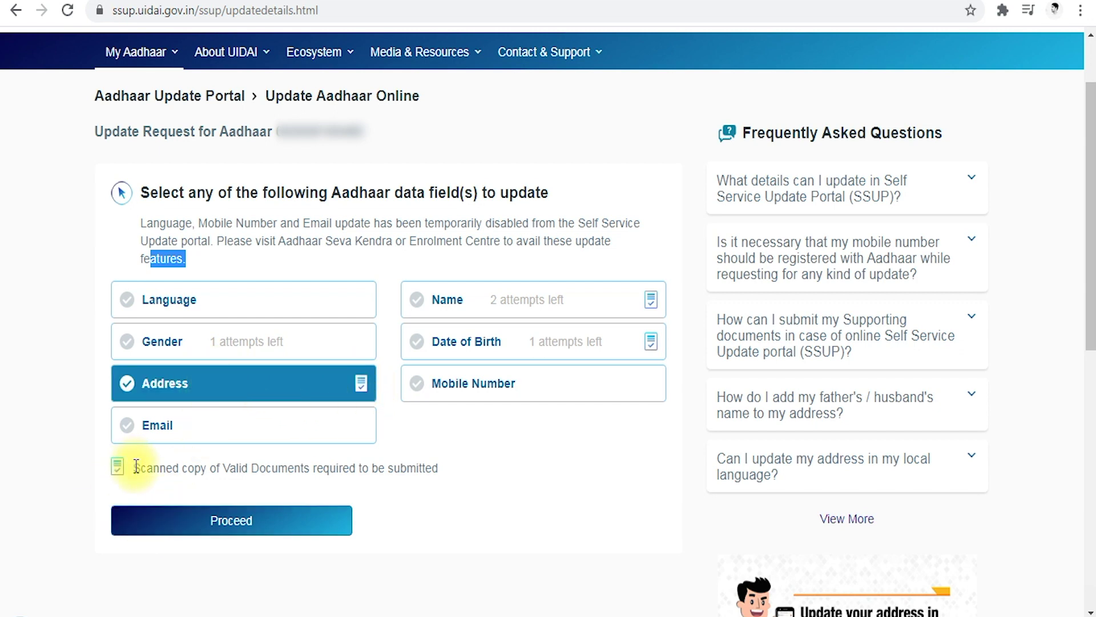
left_click_drag(140, 472, 436, 472)
left_click(502, 485)
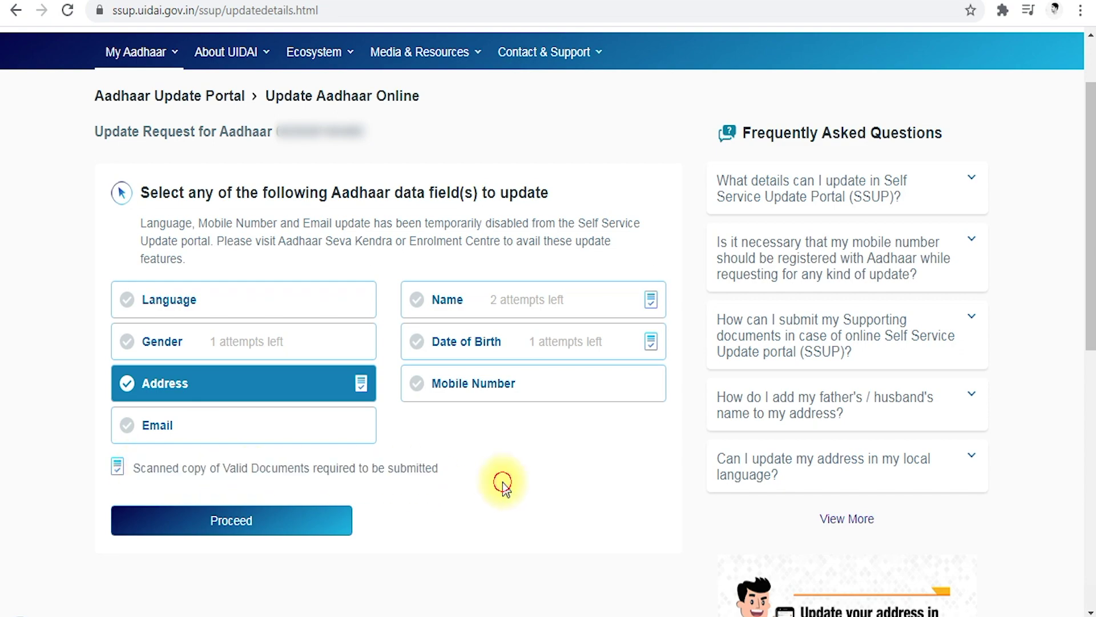
Continue with Address and review the Dear Resident notice on name, birth date and gender update limits.
left_click(234, 523)
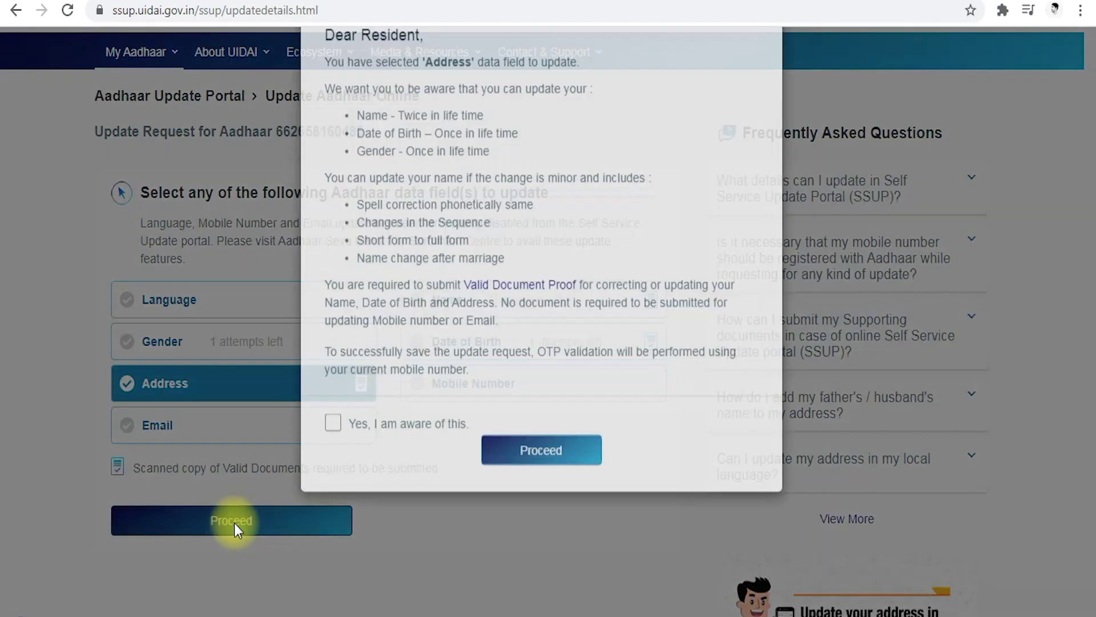
left_click_drag(342, 92, 581, 123)
left_click_drag(334, 143, 579, 151)
left_click_drag(358, 169, 498, 170)
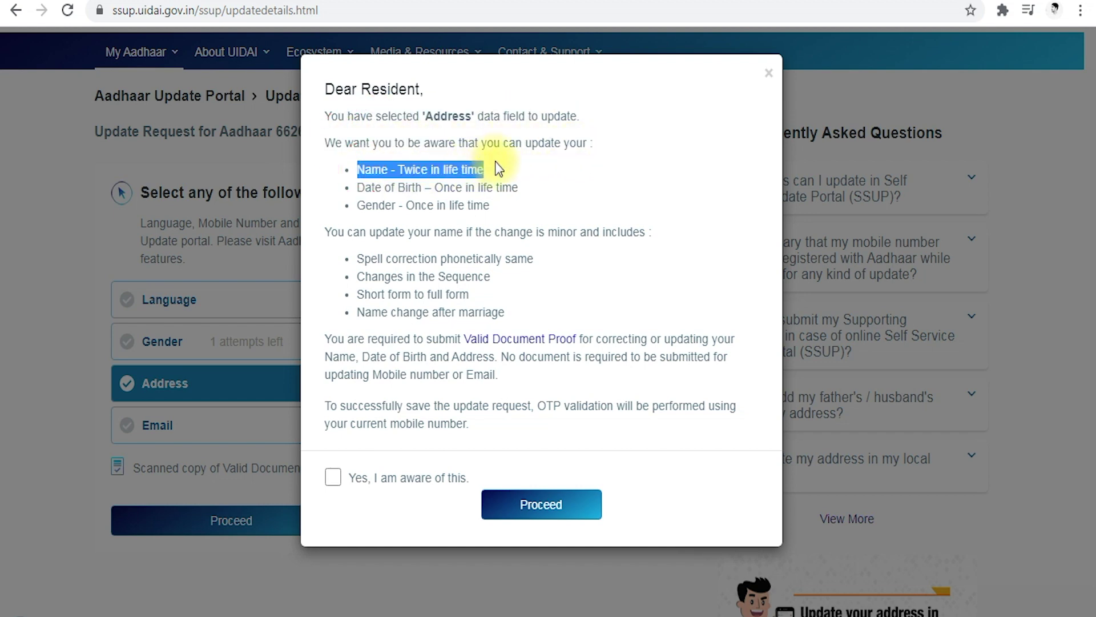
left_click_drag(358, 188, 461, 187)
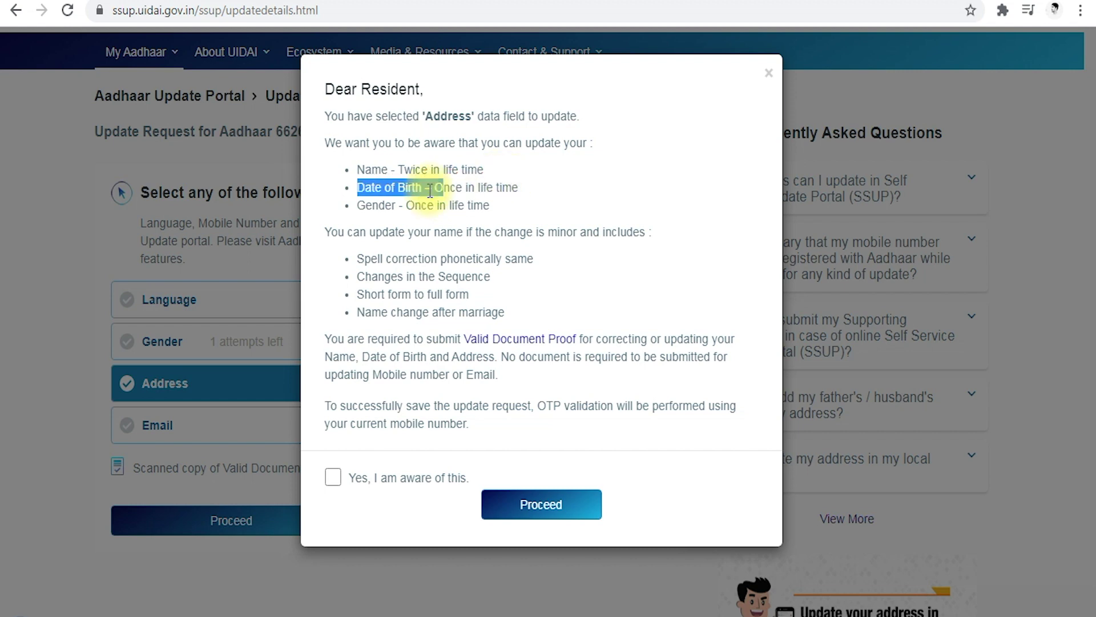
left_click_drag(379, 205, 489, 204)
left_click_drag(331, 232, 646, 233)
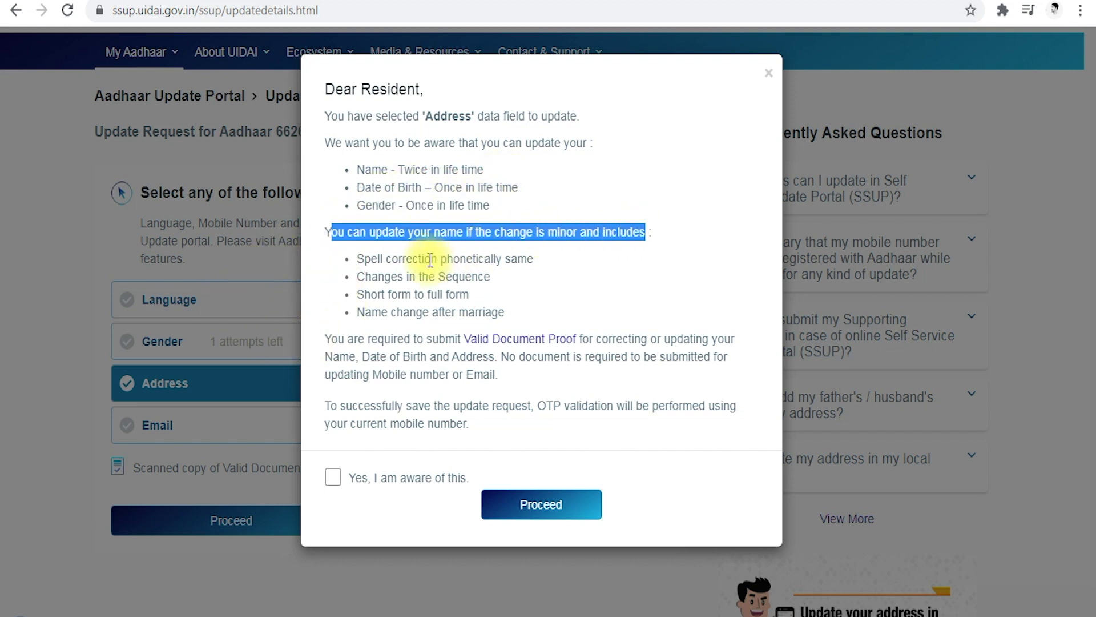
left_click_drag(364, 259, 491, 311)
left_click_drag(325, 340, 445, 354)
left_click(472, 355)
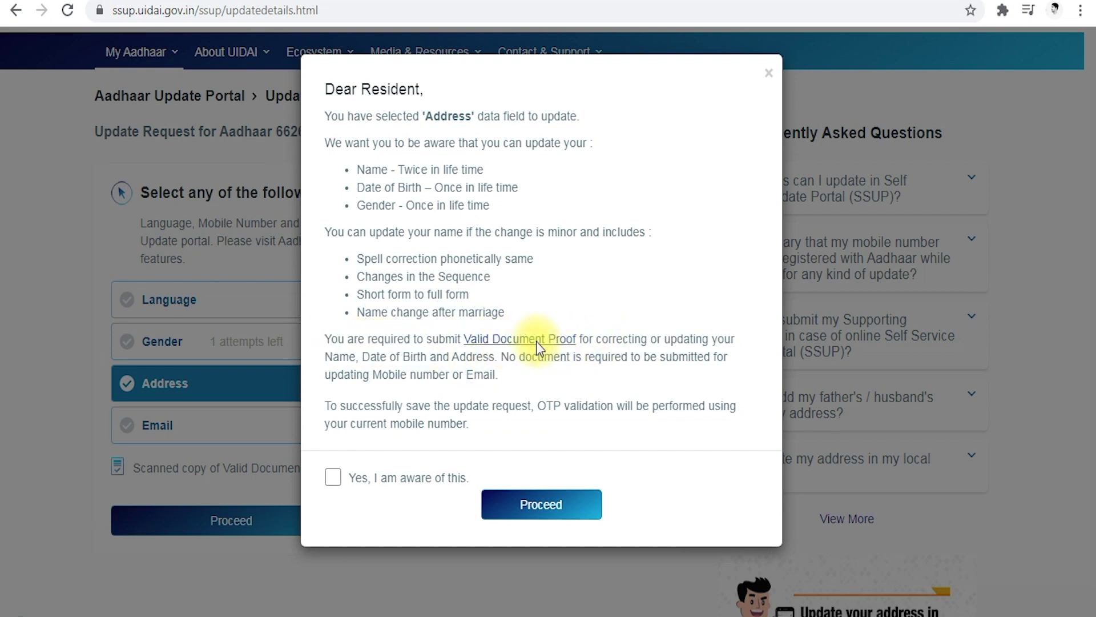
Look through the Valid Document Proof list of accepted supporting documents.
left_click(536, 340)
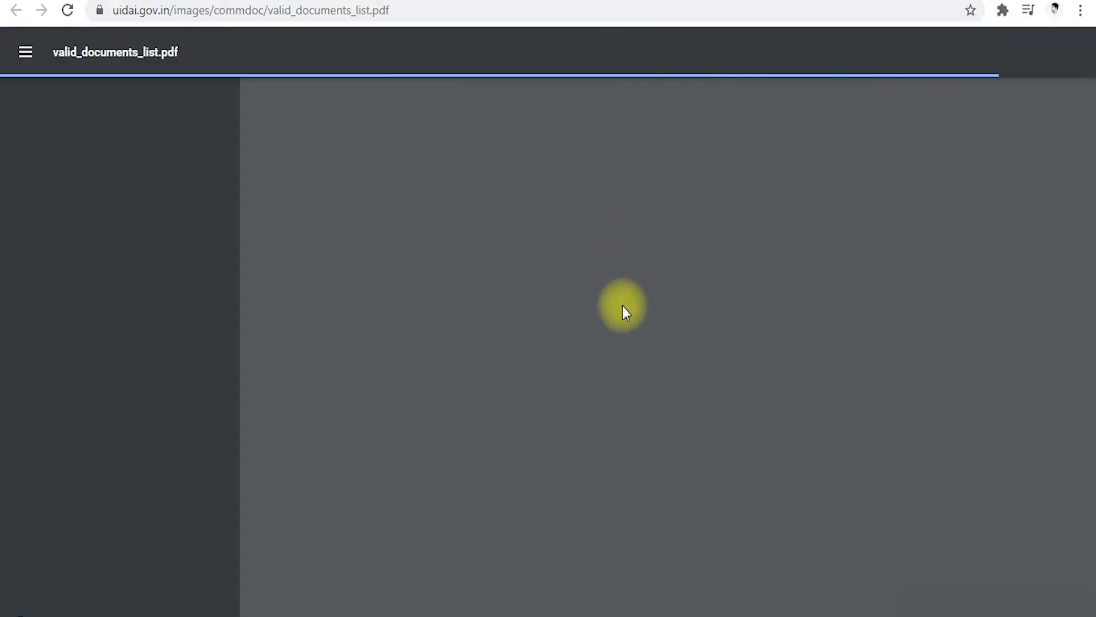
scroll(634, 288, "down", 1)
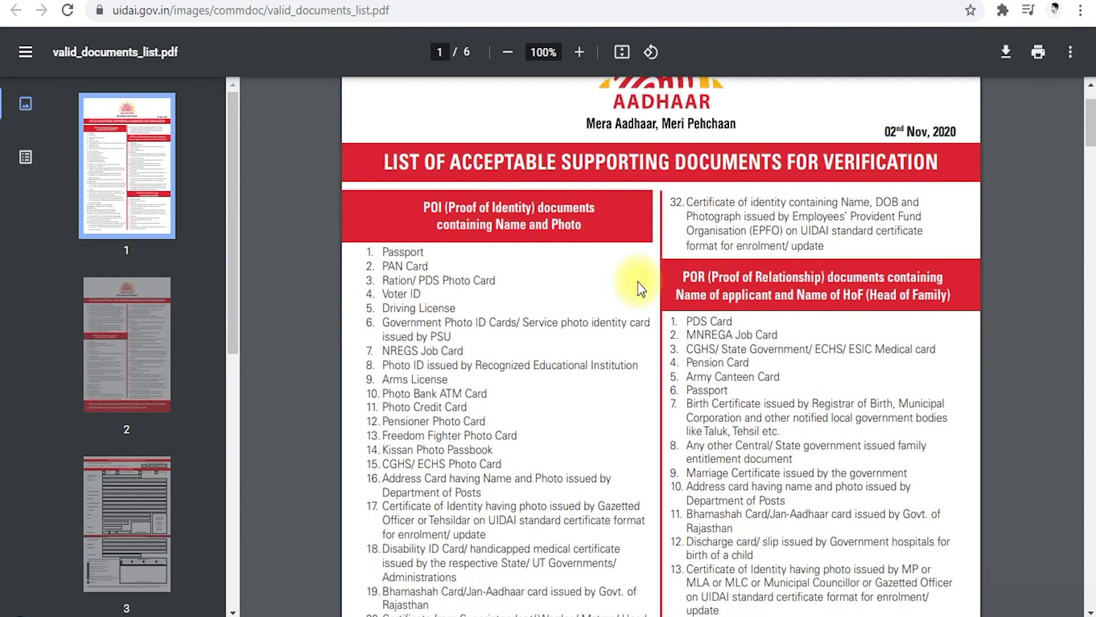
scroll(634, 286, "down", 1)
scroll(583, 217, "up", 2)
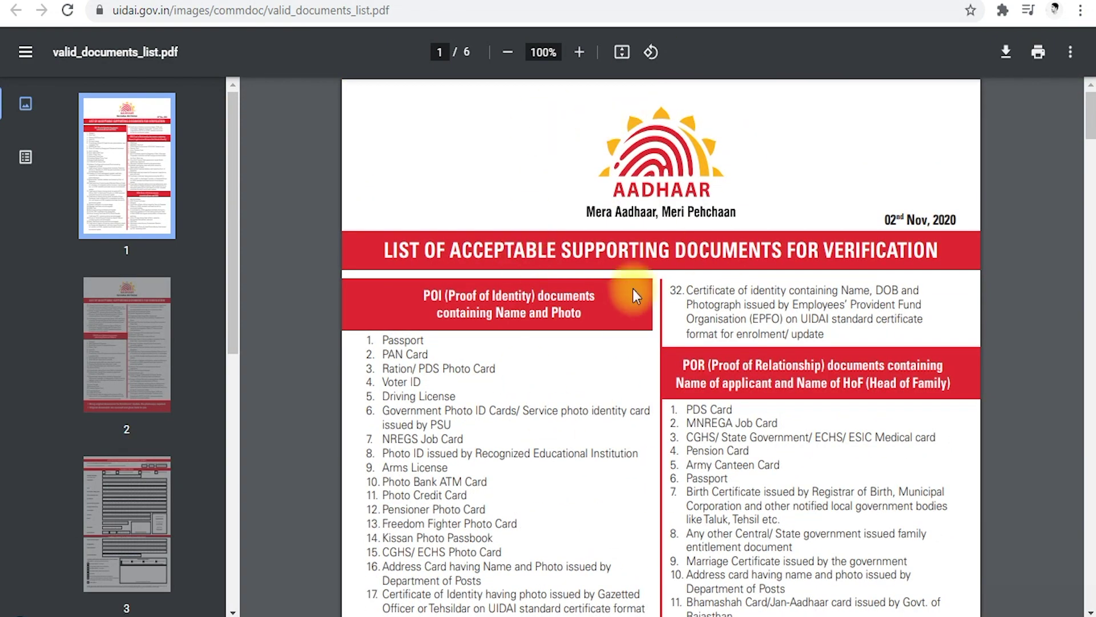
left_click(756, 3)
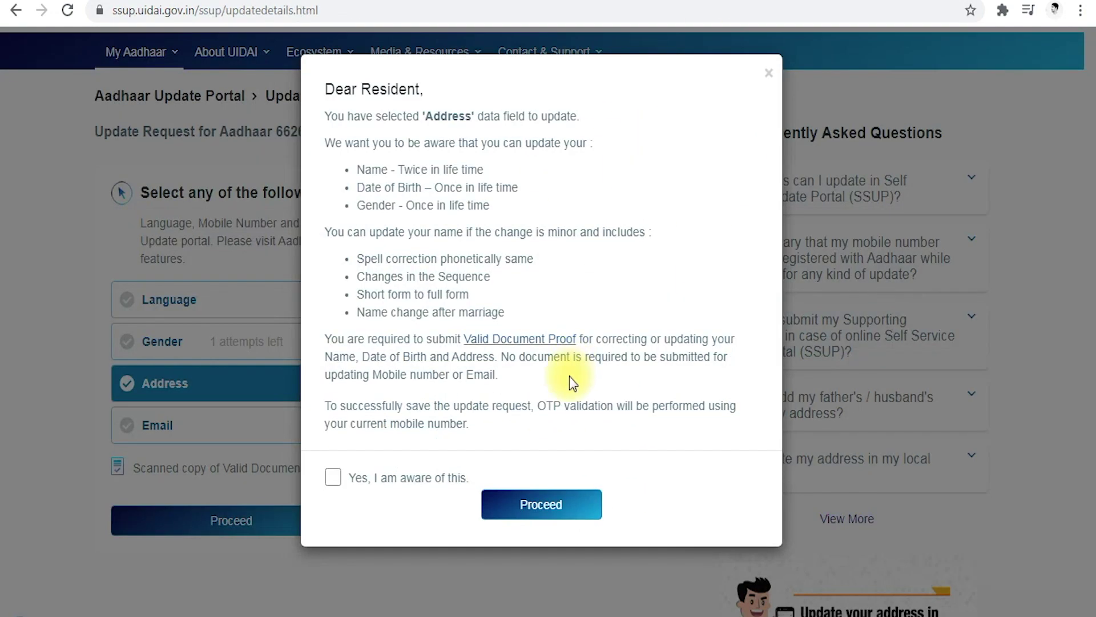
Confirm 'Yes, I am aware of this' and proceed to the address details form.
left_click_drag(617, 339, 717, 338)
left_click_drag(521, 358, 699, 357)
left_click_drag(416, 374, 492, 374)
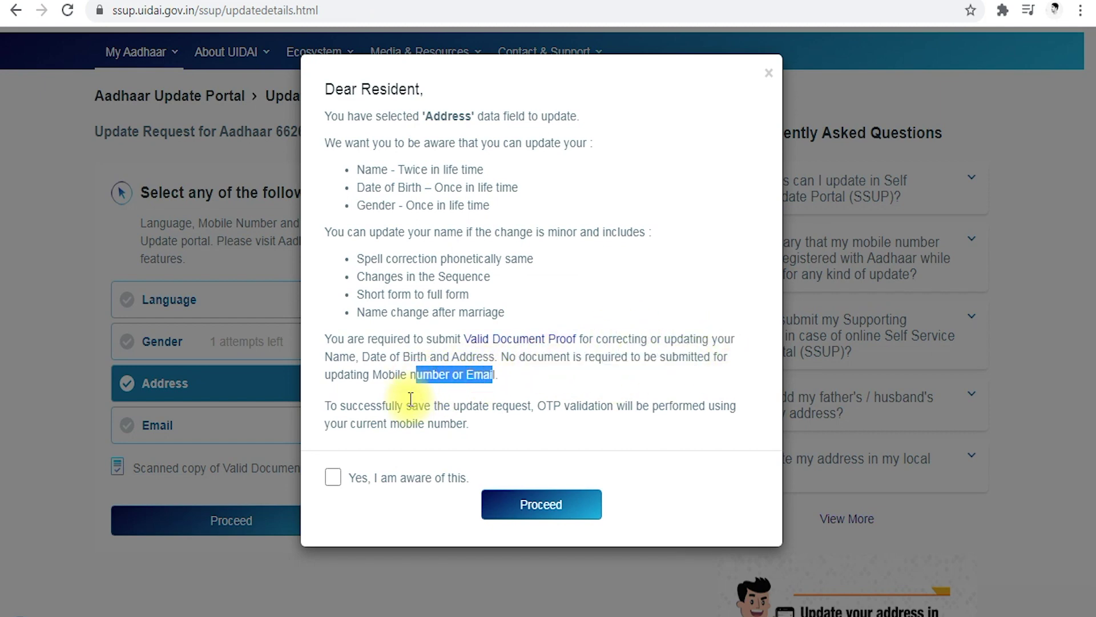
left_click_drag(407, 406, 485, 406)
left_click_drag(357, 424, 440, 423)
left_click(463, 478)
left_click(543, 506)
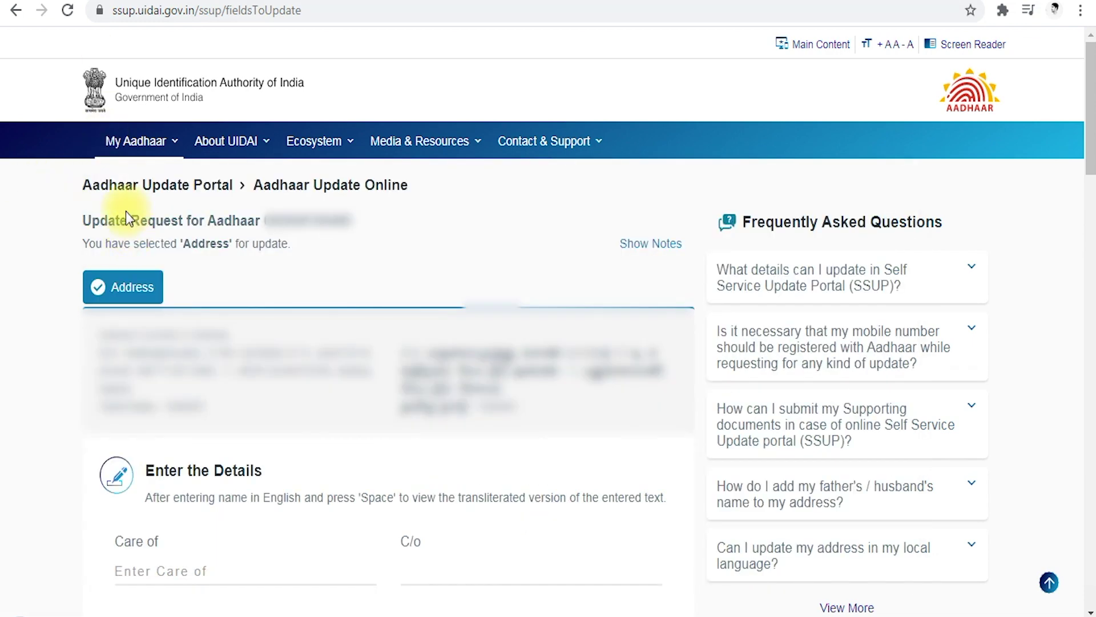
Review the current address and the transliteration instructions, then begin the Care of field.
left_click_drag(130, 221, 342, 217)
left_click_drag(155, 244, 278, 244)
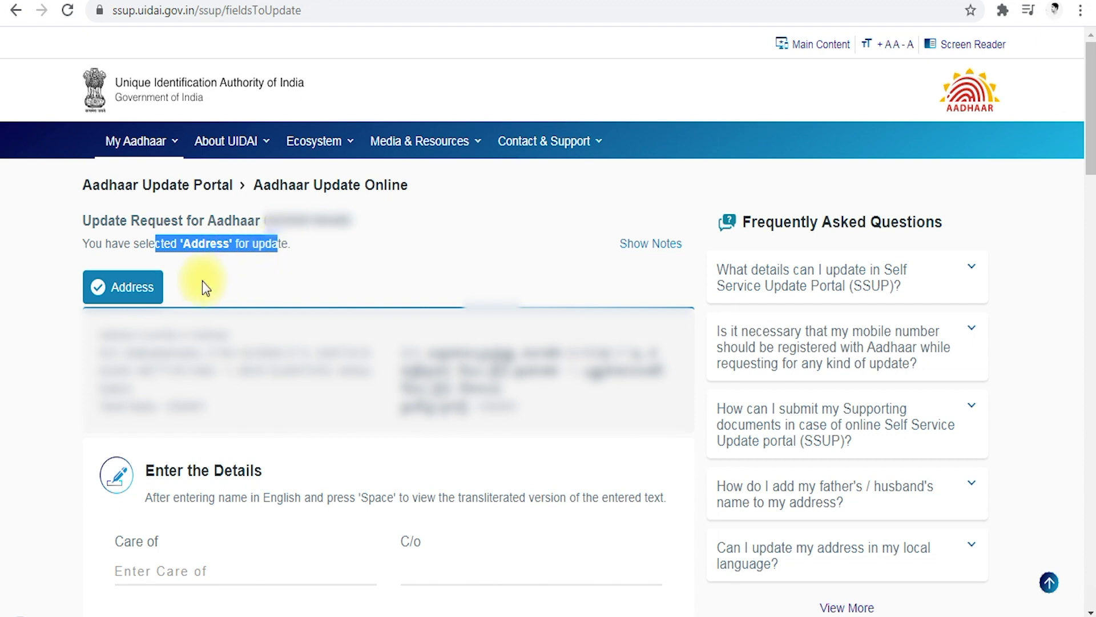
left_click_drag(104, 334, 208, 336)
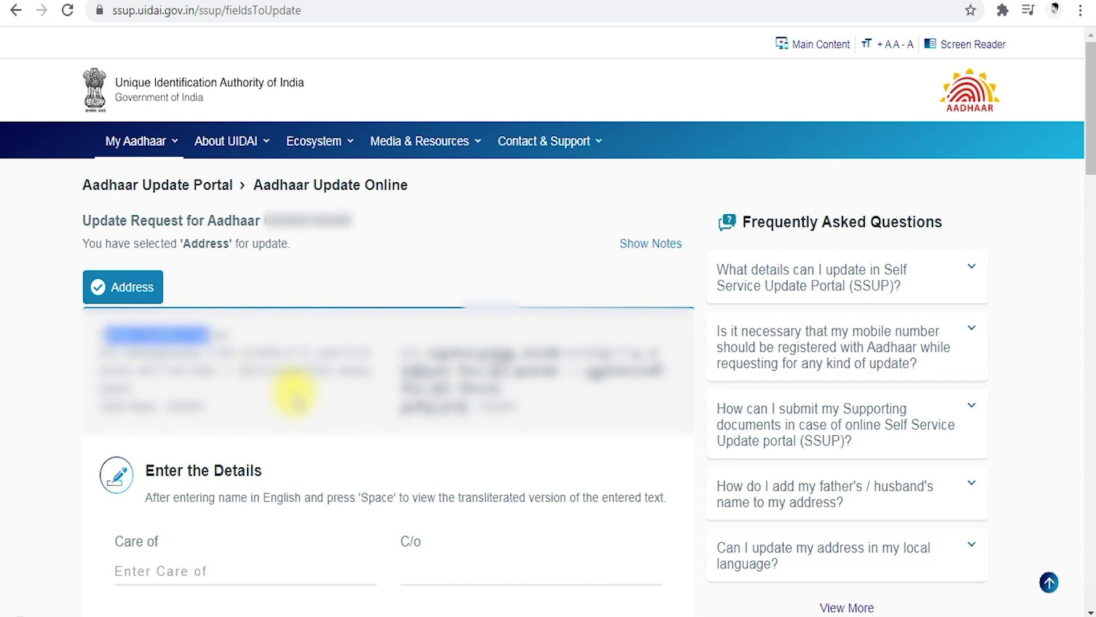
scroll(343, 355, "down", 2)
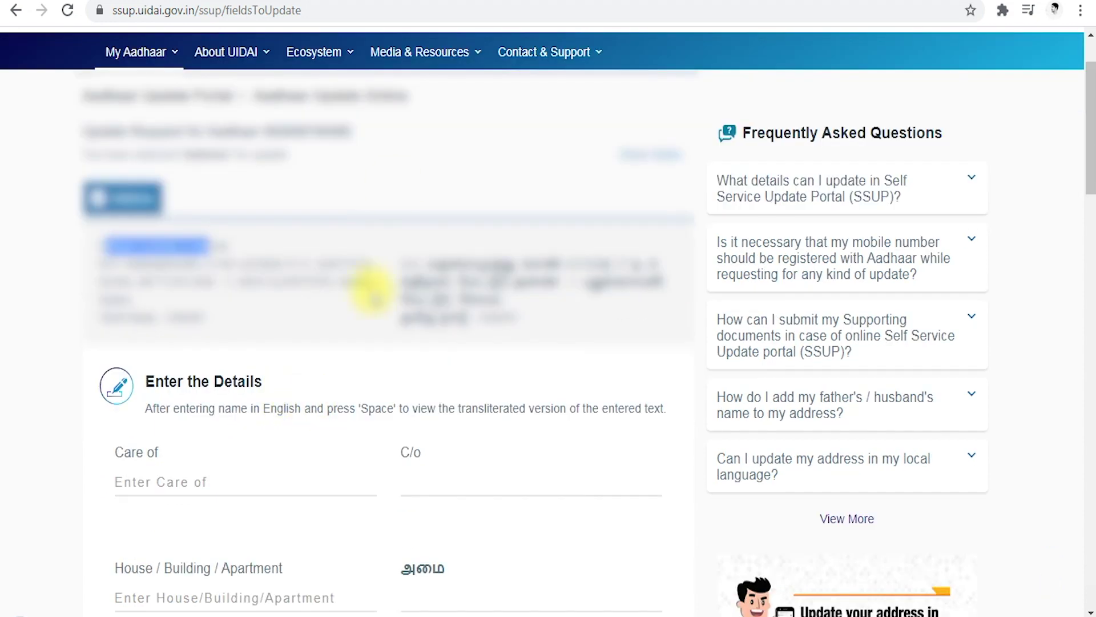
left_click_drag(154, 379, 394, 411)
left_click_drag(461, 411, 652, 410)
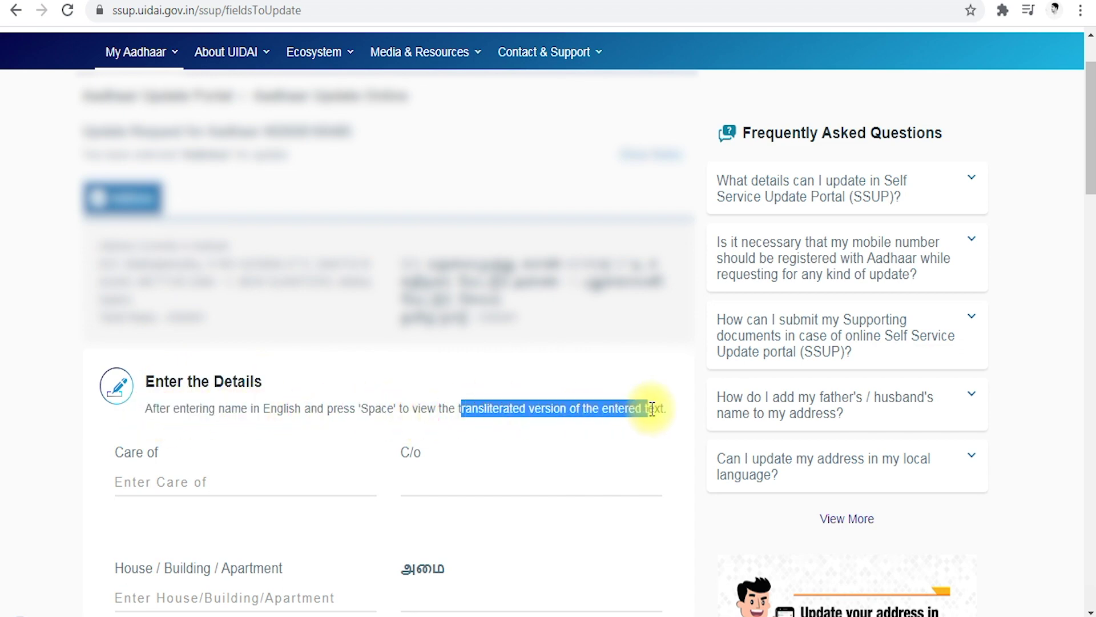
scroll(211, 411, "down", 3)
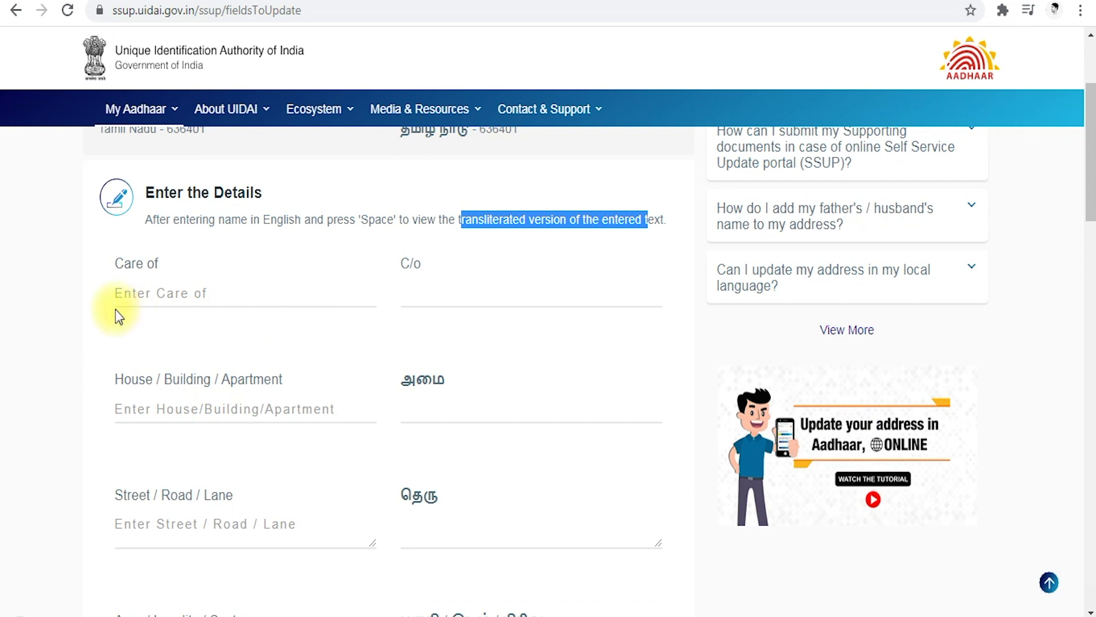
left_click(151, 292)
scroll(213, 302, "up", 3)
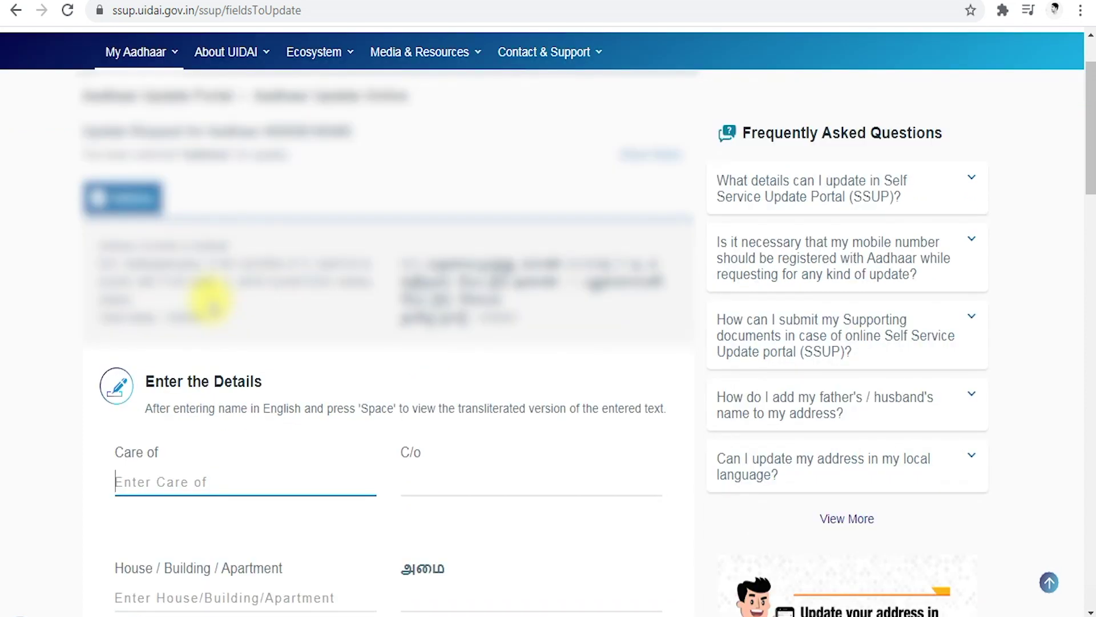
scroll(211, 378, "down", 3)
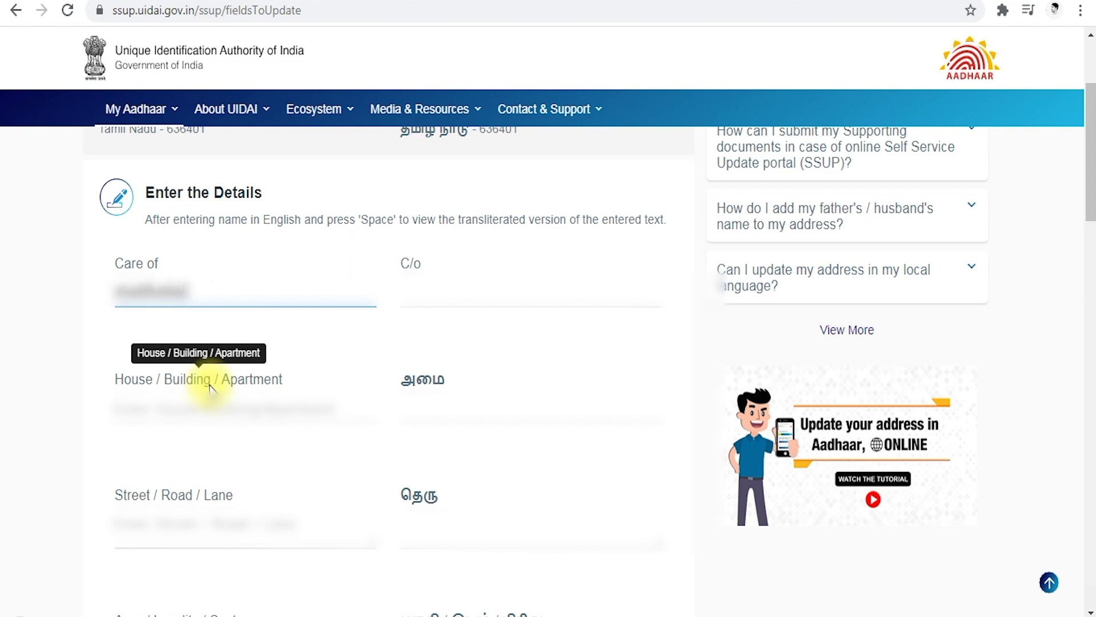
Enter the care-of name in English and its Tamil transliteration.
key("BackSpace")
key("BackSpace")
key("BackSpace")
key("BackSpace")
key("BackSpace")
key("BackSpace")
key("BackSpace")
key("BackSpace")
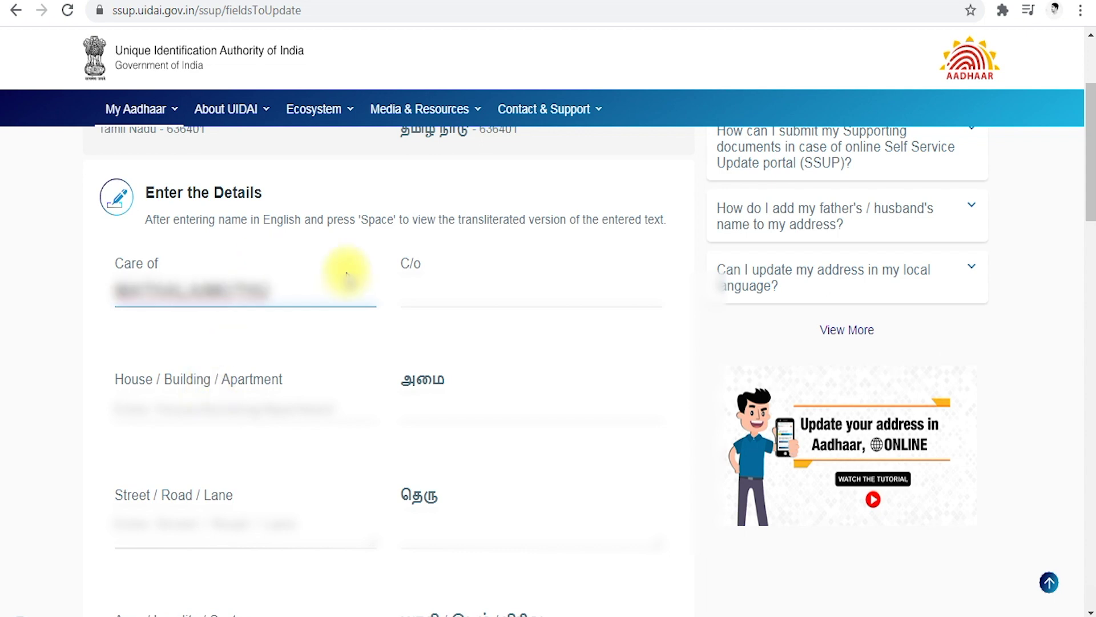
left_click(406, 266)
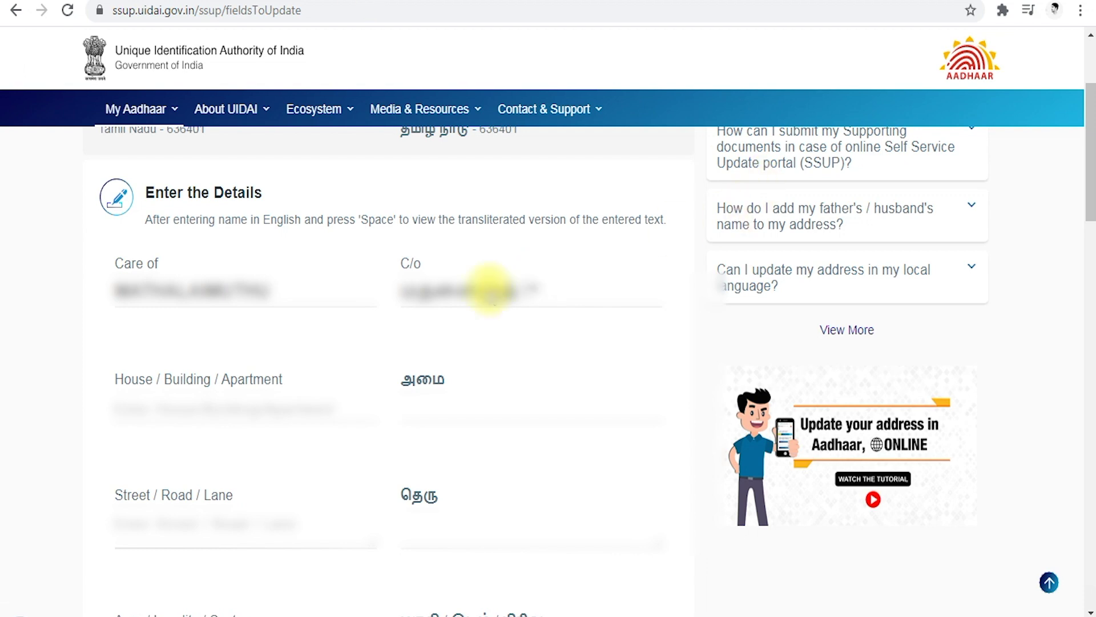
double_click(403, 291)
type("MATHAVAL")
scroll(344, 269, "up", 1)
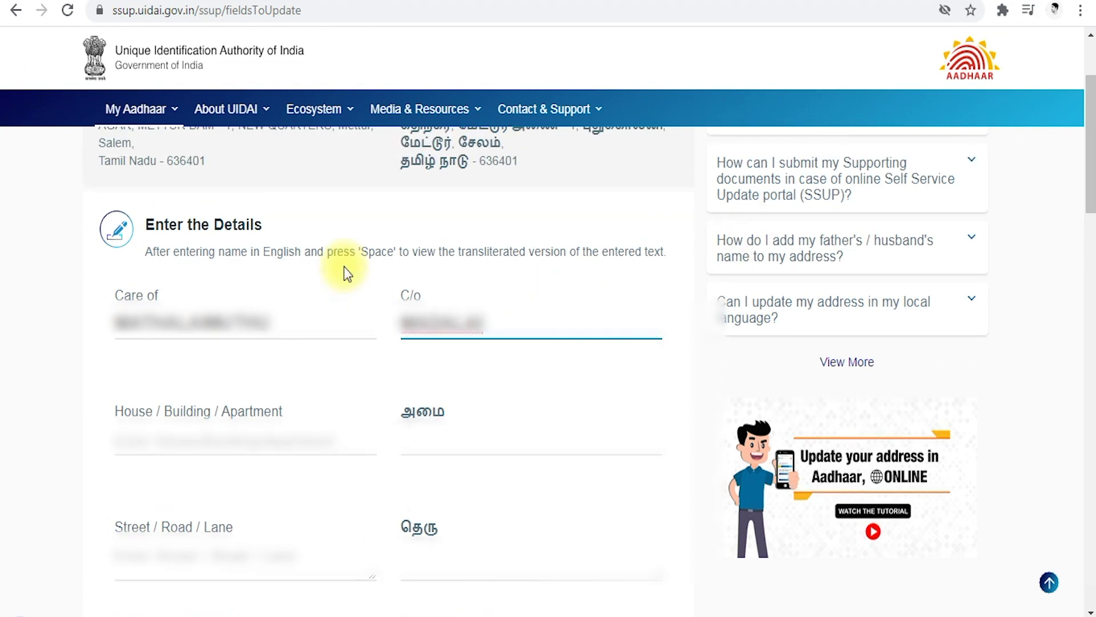
key("space")
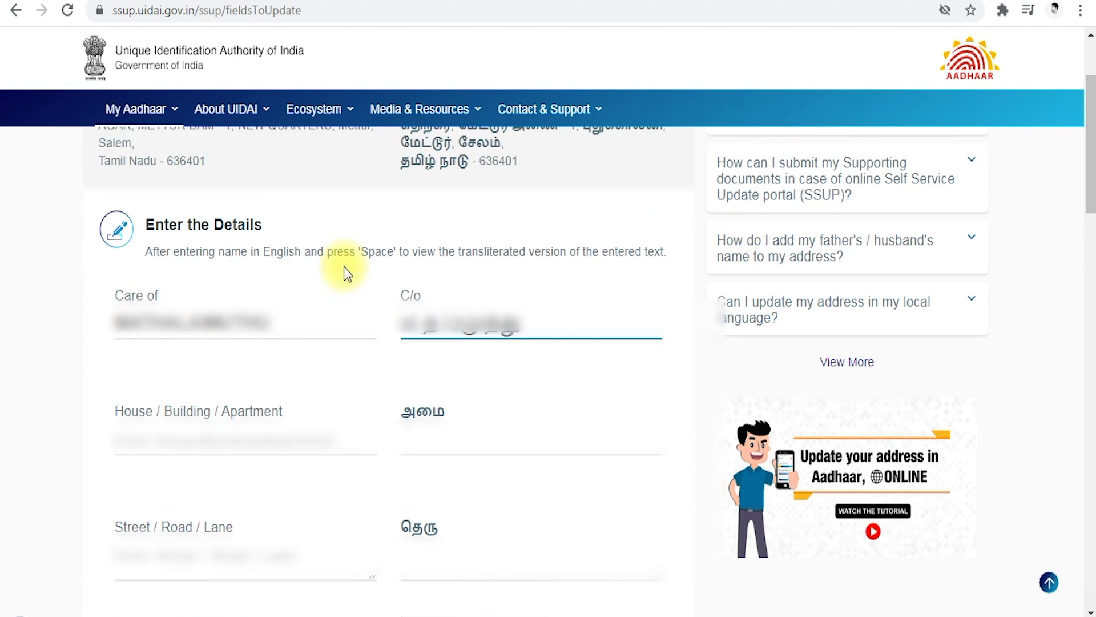
key("space")
Fill the house number and street lines, with the street transliterated into Tamil.
left_click(134, 440)
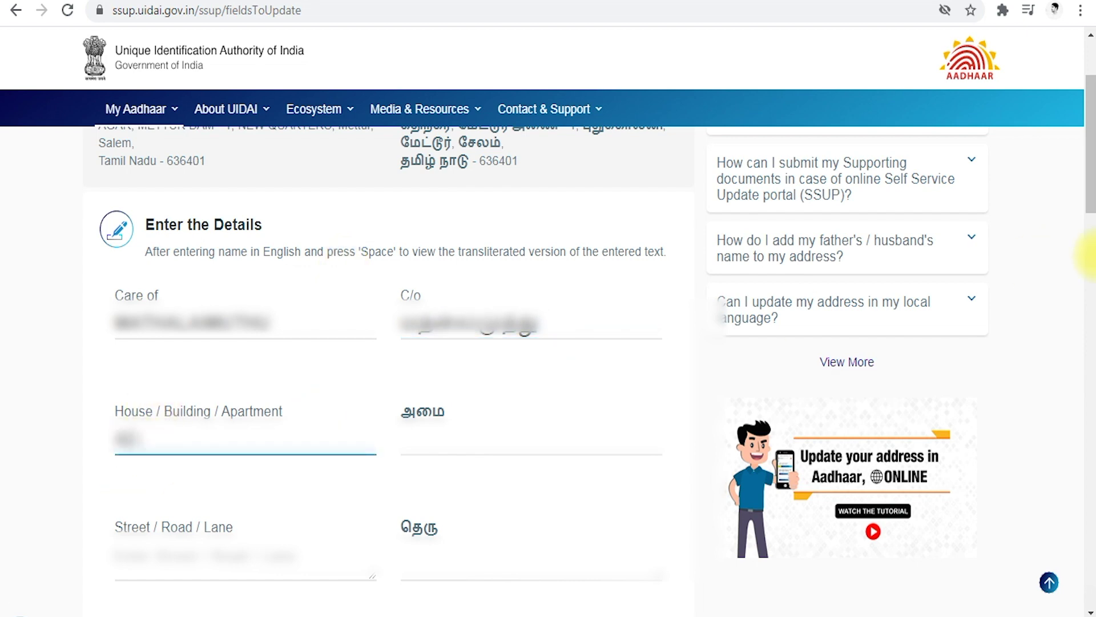
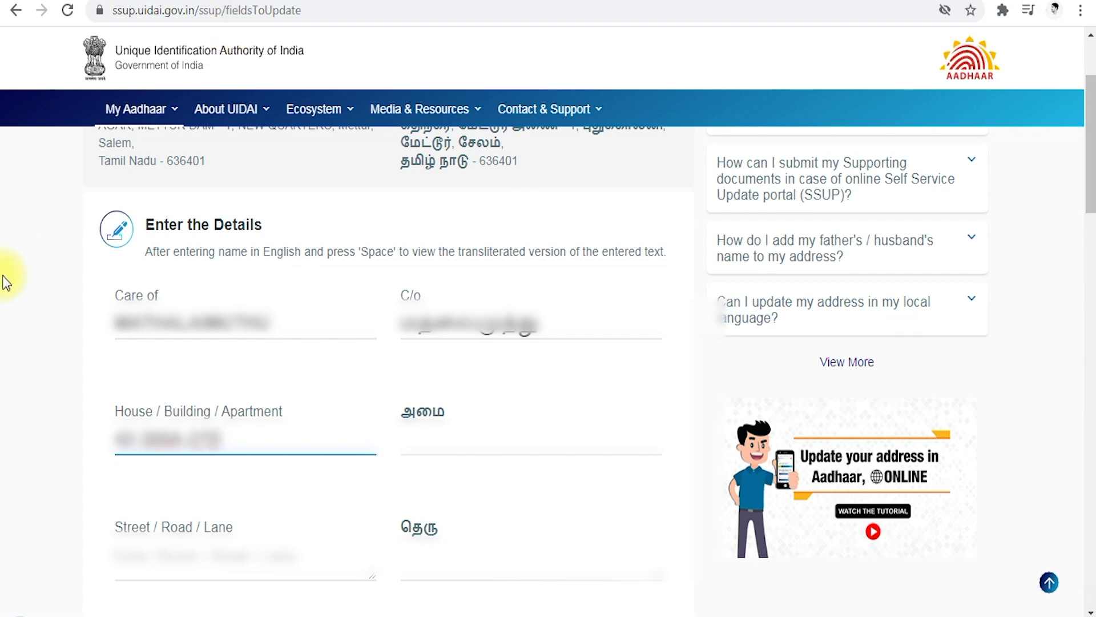
left_click_drag(116, 416, 271, 412)
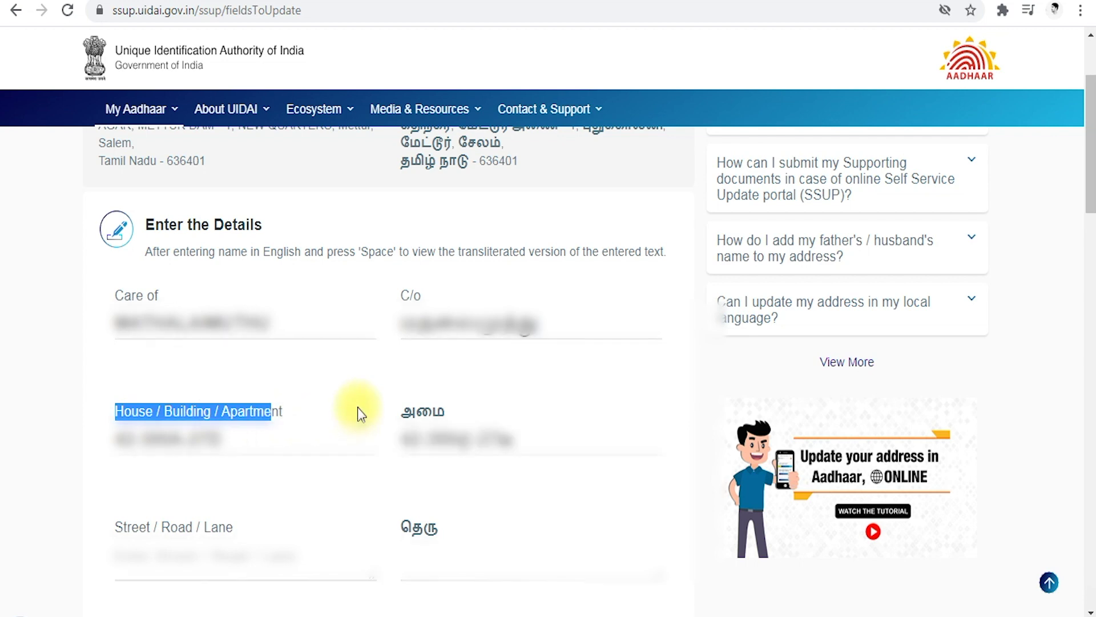
scroll(357, 406, "down", 2)
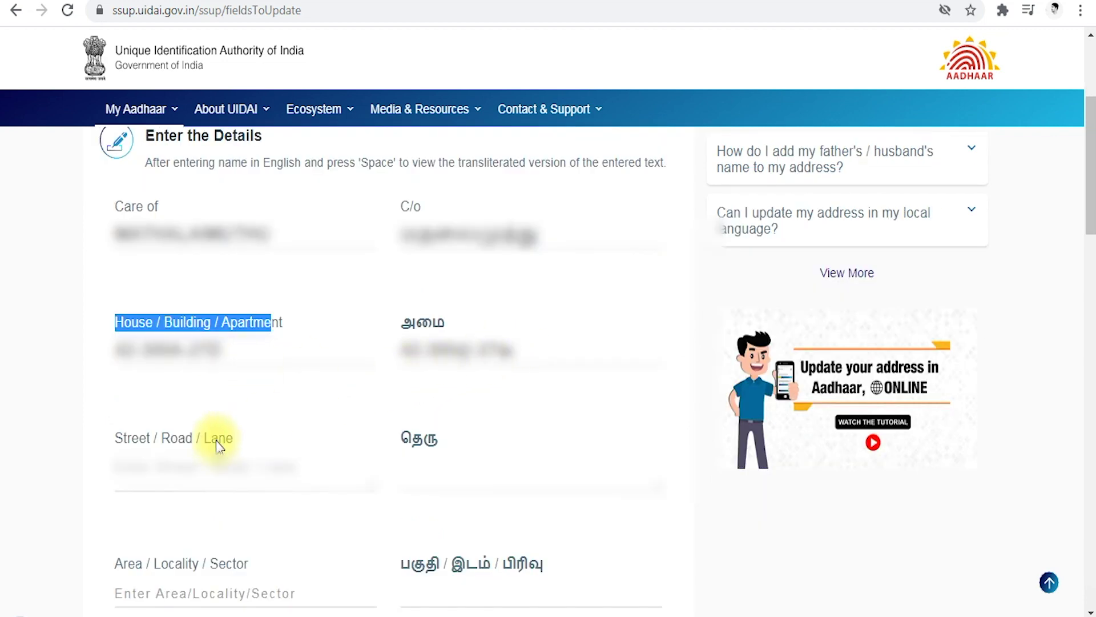
left_click(153, 475)
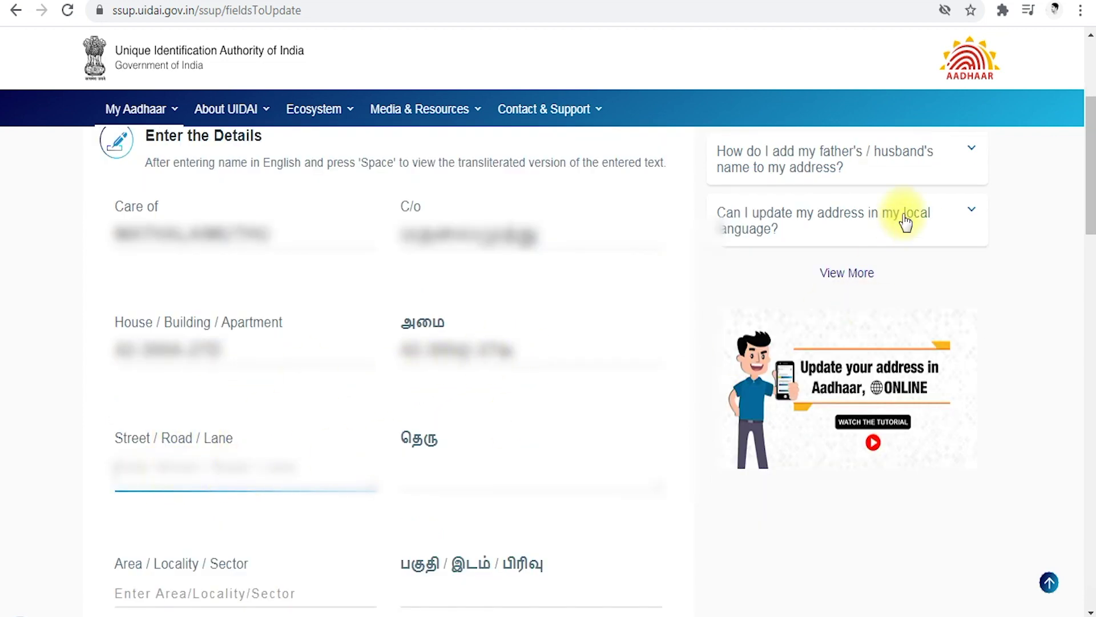
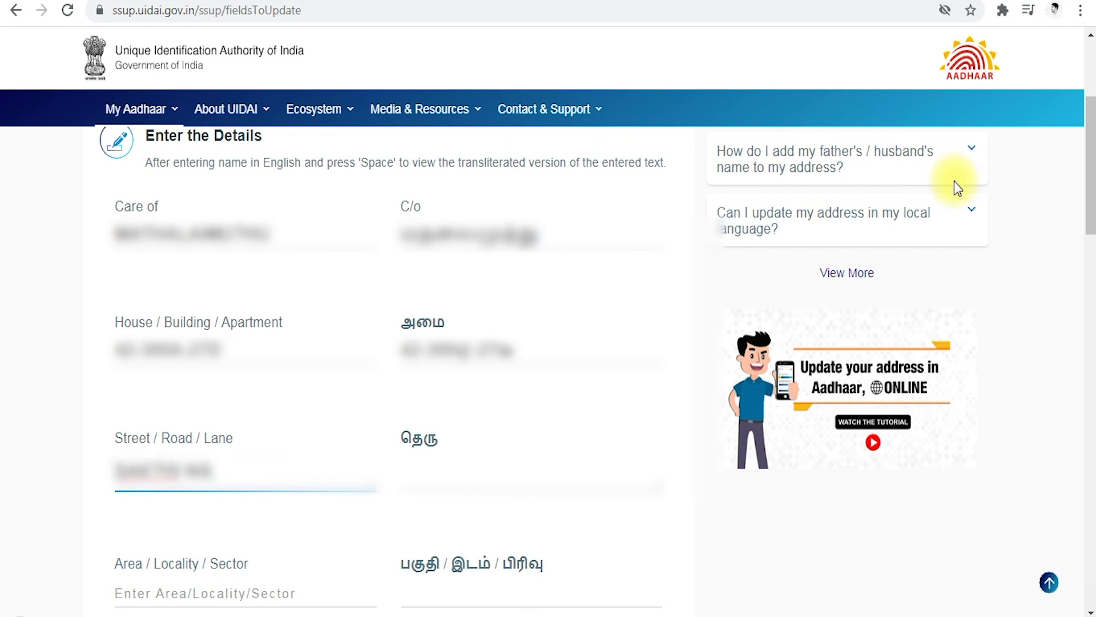
key("Tab")
scroll(678, 191, "down", 2)
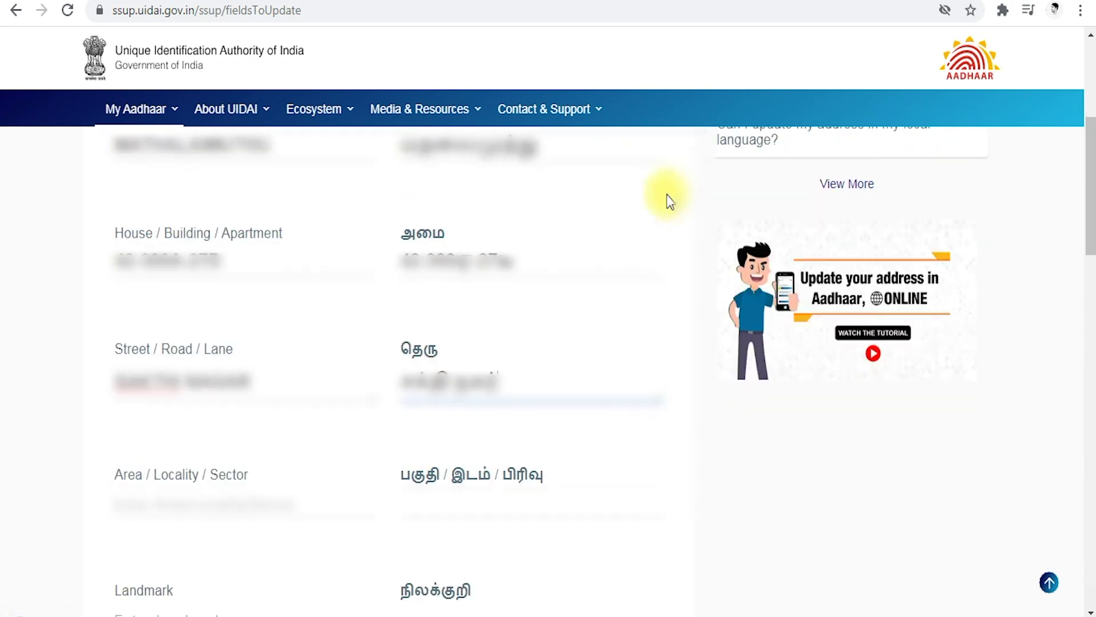
Enter the area/locality and correct its last Tamil word to 'அணை'.
left_click(160, 505)
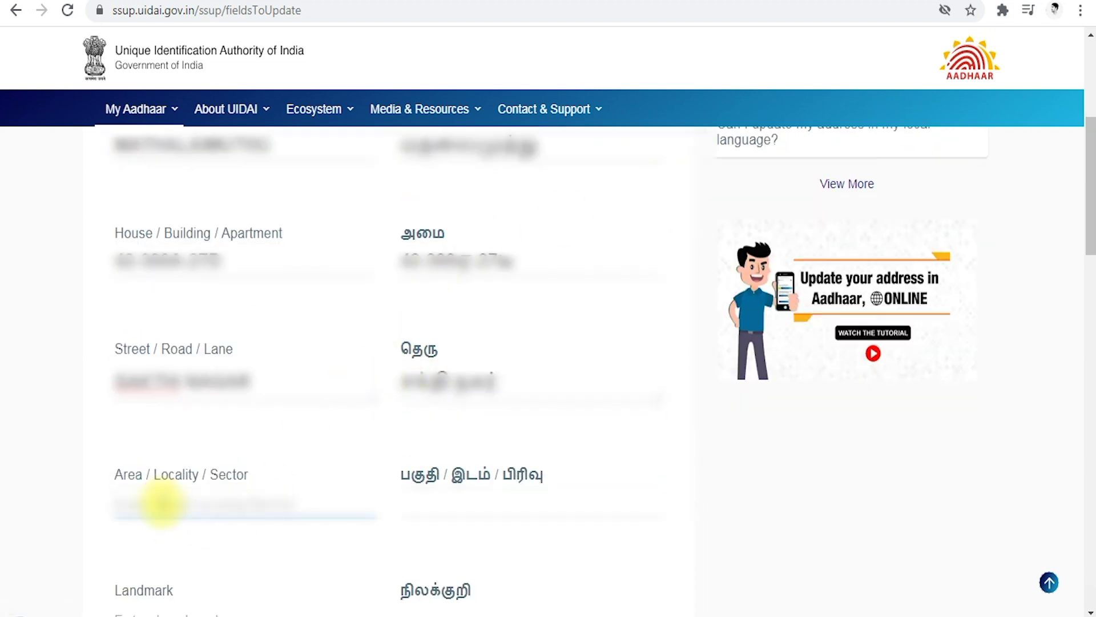
key("Tab")
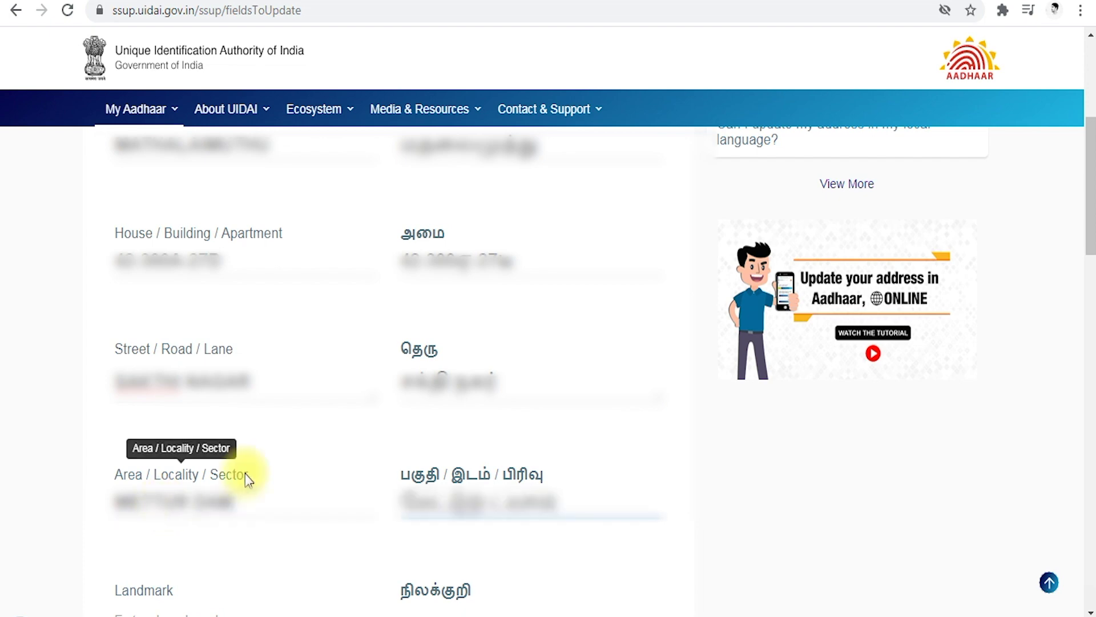
left_click_drag(486, 502, 582, 491)
key("BackSpace")
type("அணை")
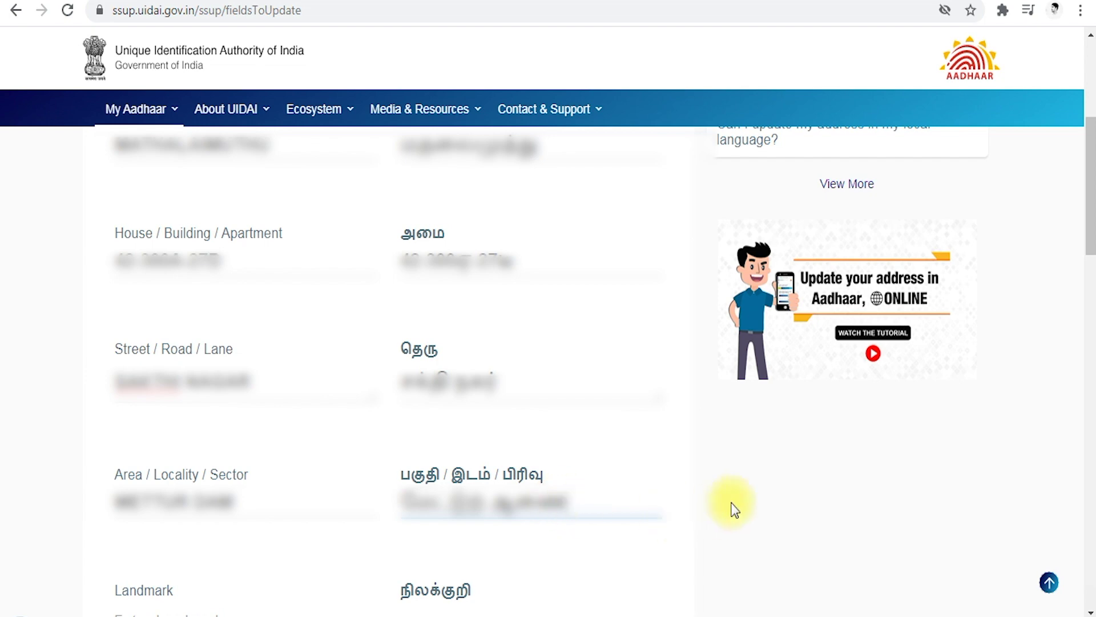
Skip the optional Landmark field and enter the pincode.
scroll(734, 508, "down", 3)
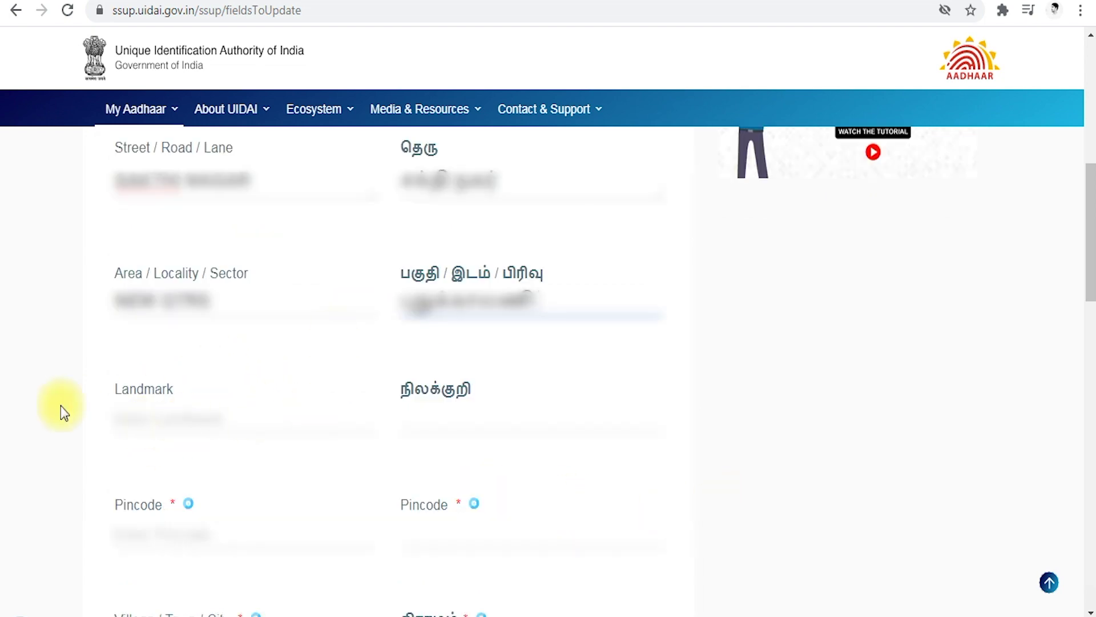
double_click(153, 390)
left_click_drag(417, 391, 492, 392)
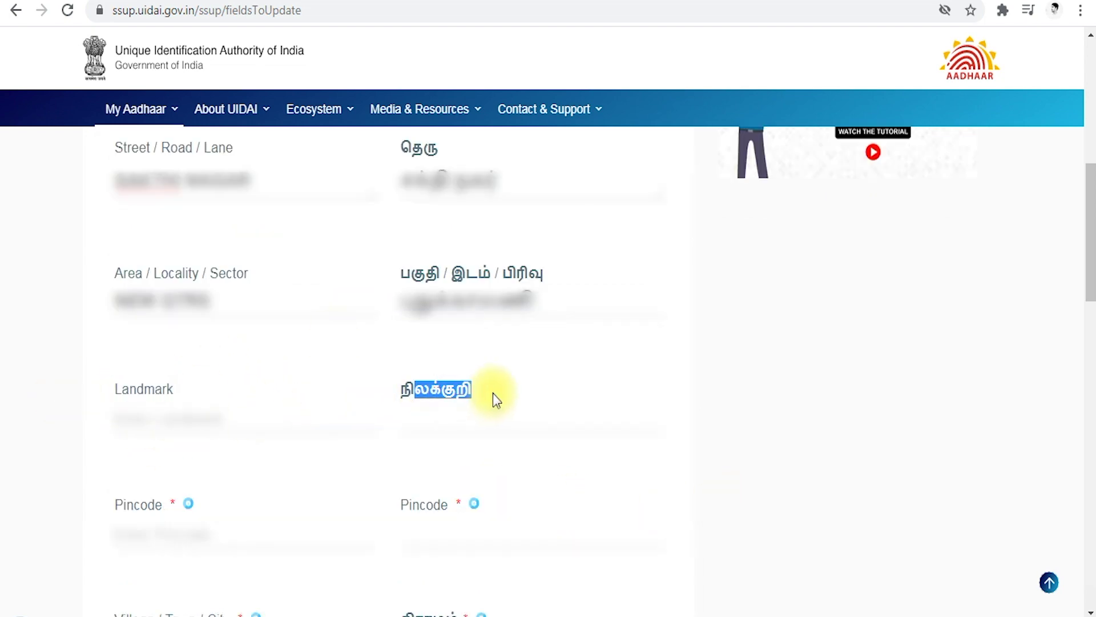
scroll(137, 384, "down", 3)
left_click_drag(123, 338, 160, 338)
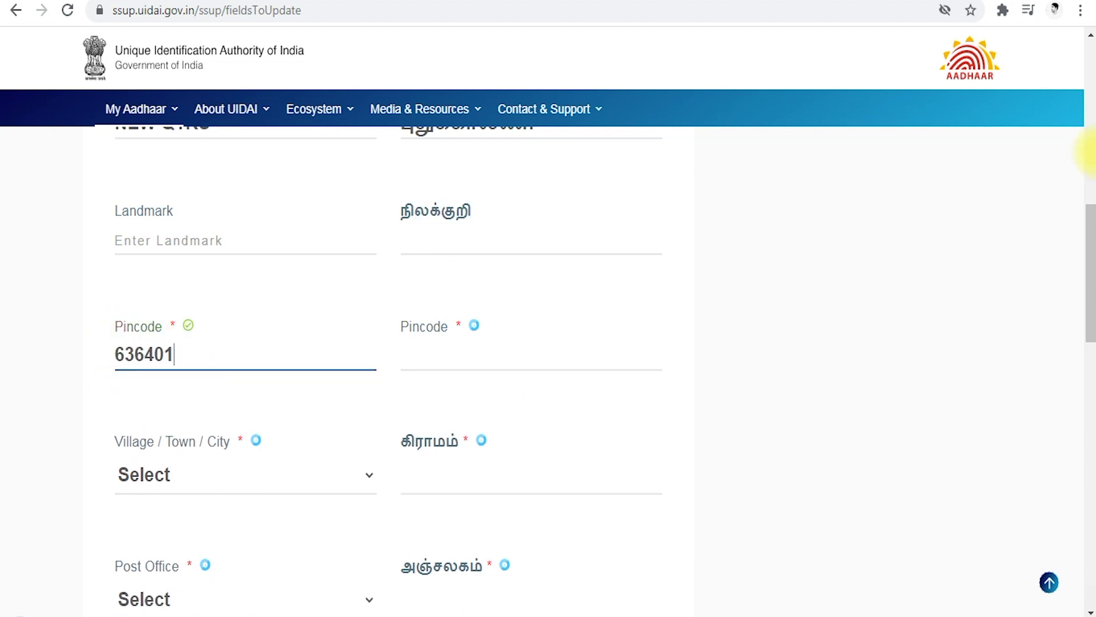
Confirm the pincode and pick the town, post office and district from their dropdowns.
key("Tab")
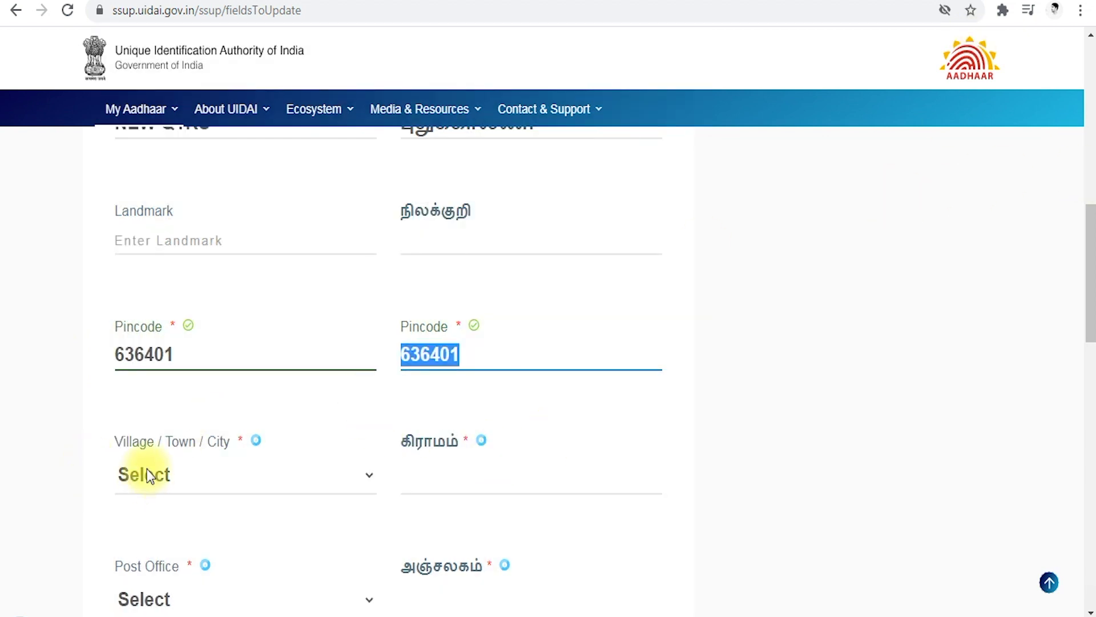
left_click(147, 468)
left_click(156, 350)
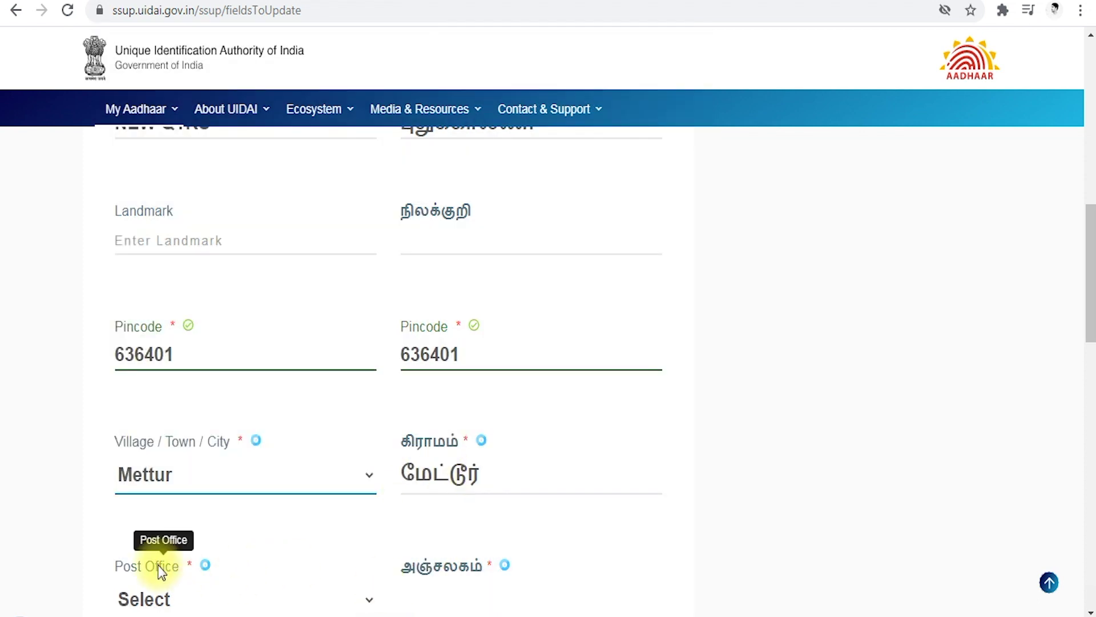
scroll(513, 338, "down", 5)
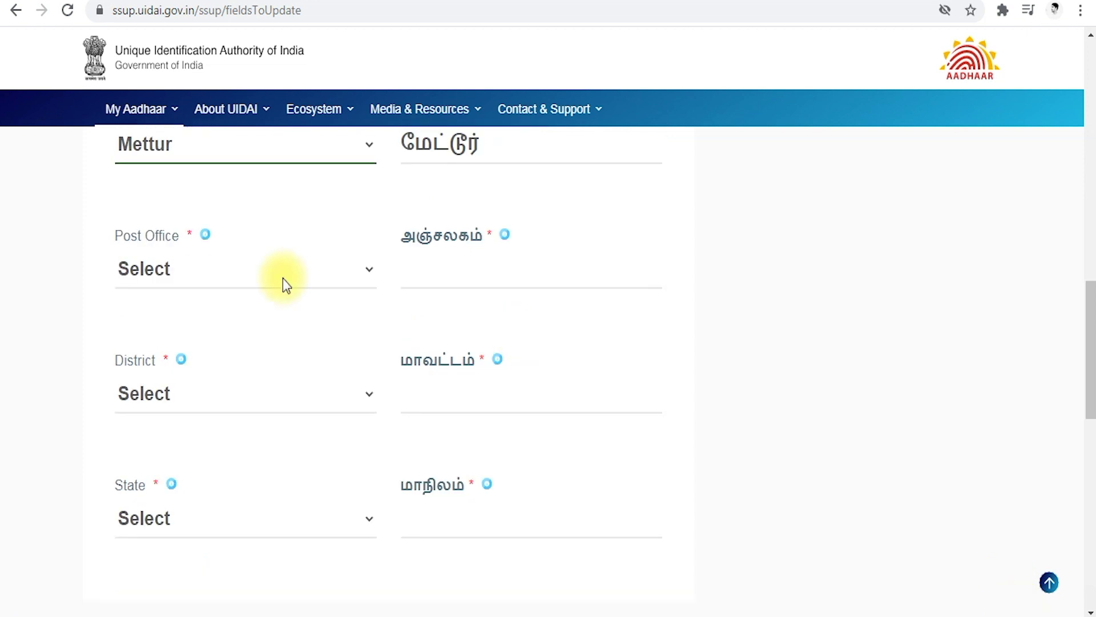
left_click(171, 268)
left_click(183, 333)
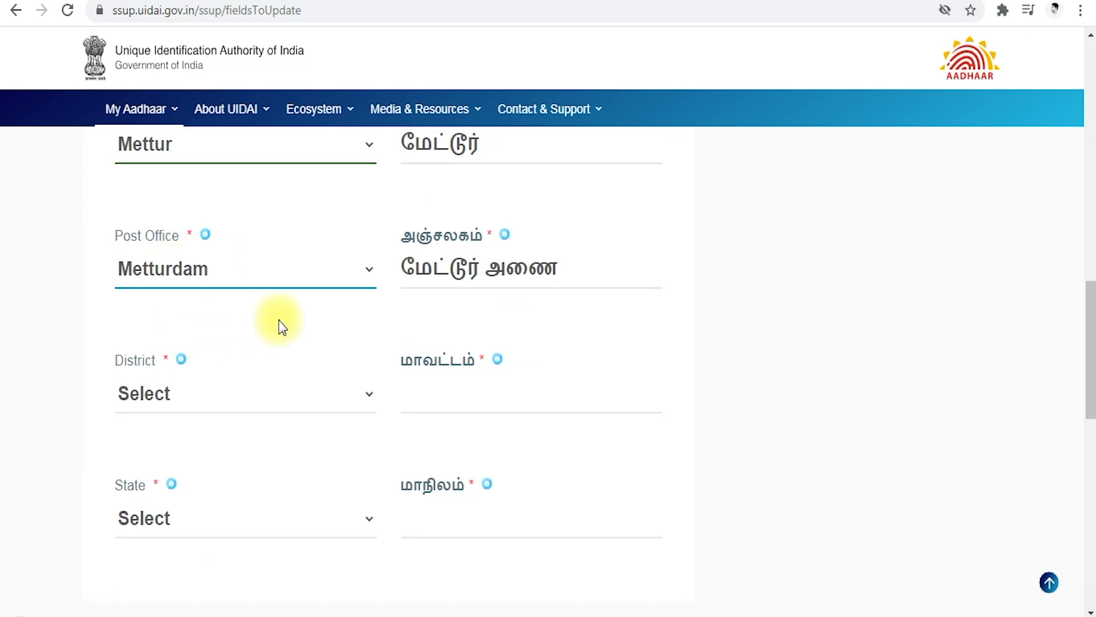
left_click(177, 393)
left_click(154, 451)
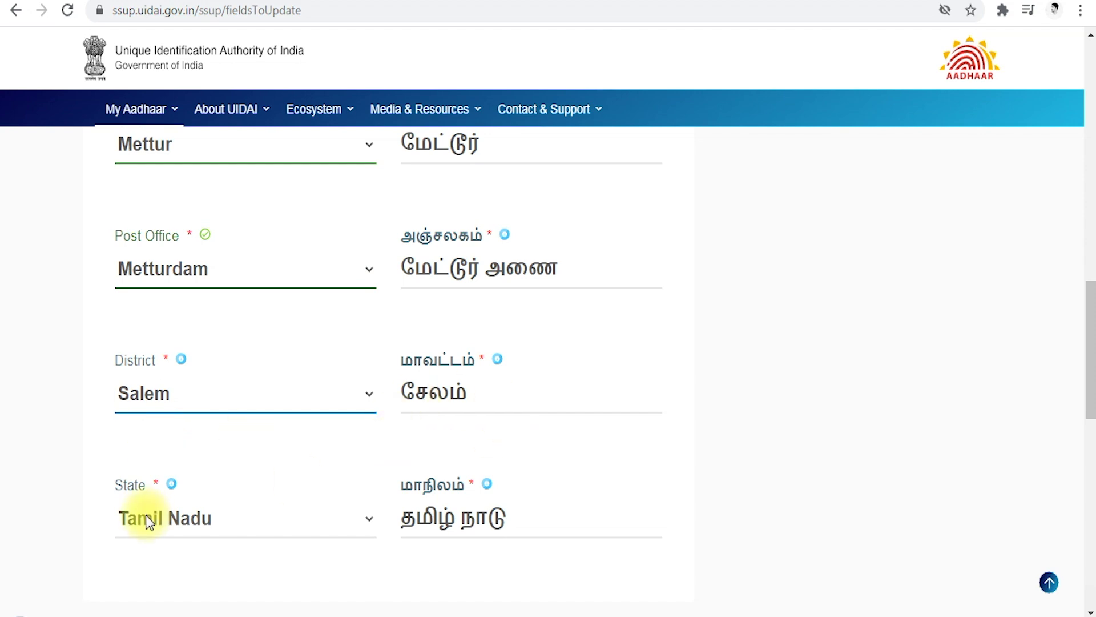
scroll(326, 481, "down", 5)
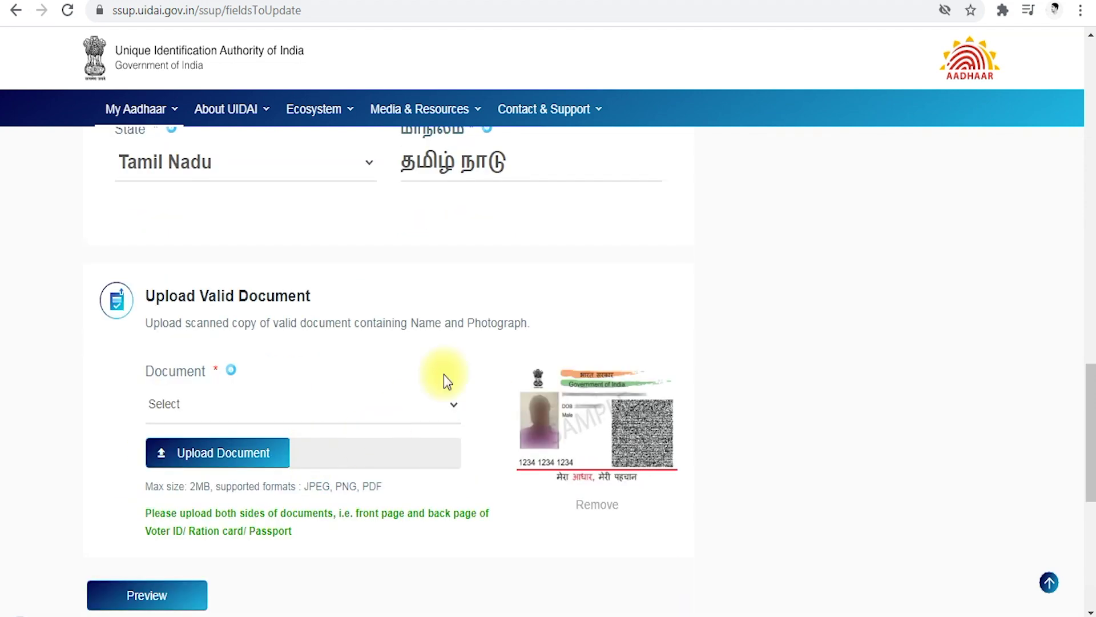
Choose VOTER ID as the supporting document type, noting both sides must be uploaded.
triple_click(147, 297)
left_click_drag(156, 325, 531, 323)
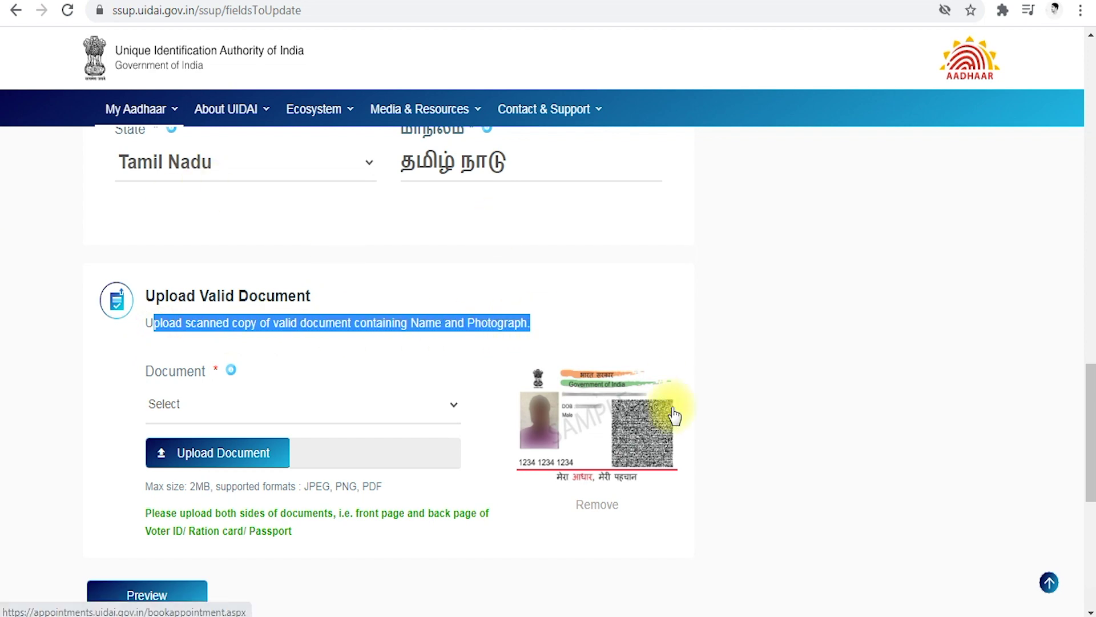
left_click(206, 375)
left_click(196, 405)
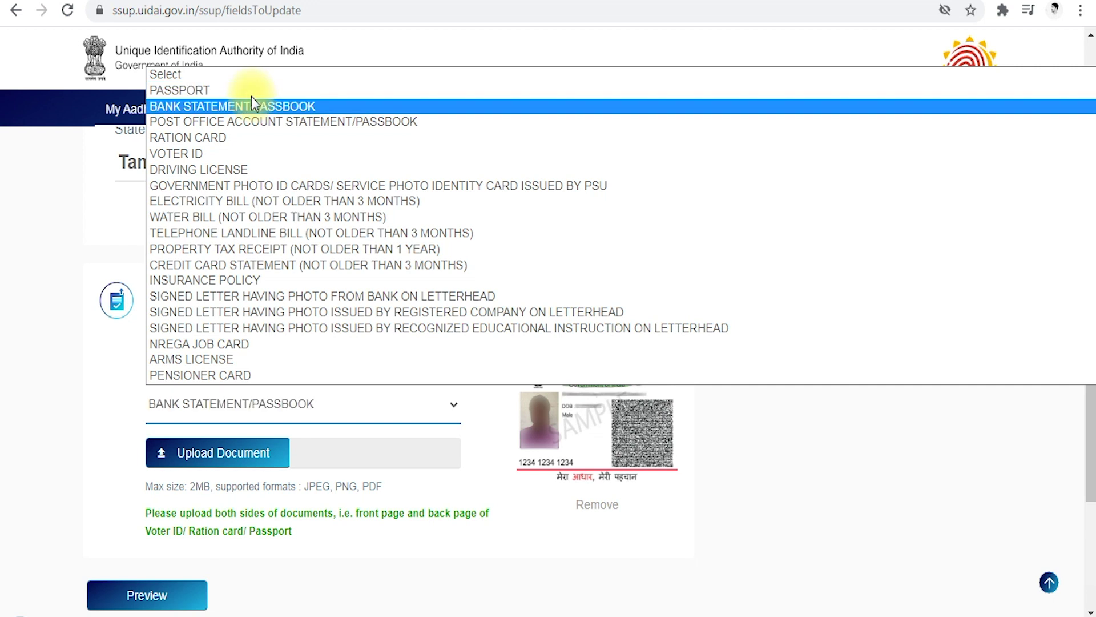
key("Down")
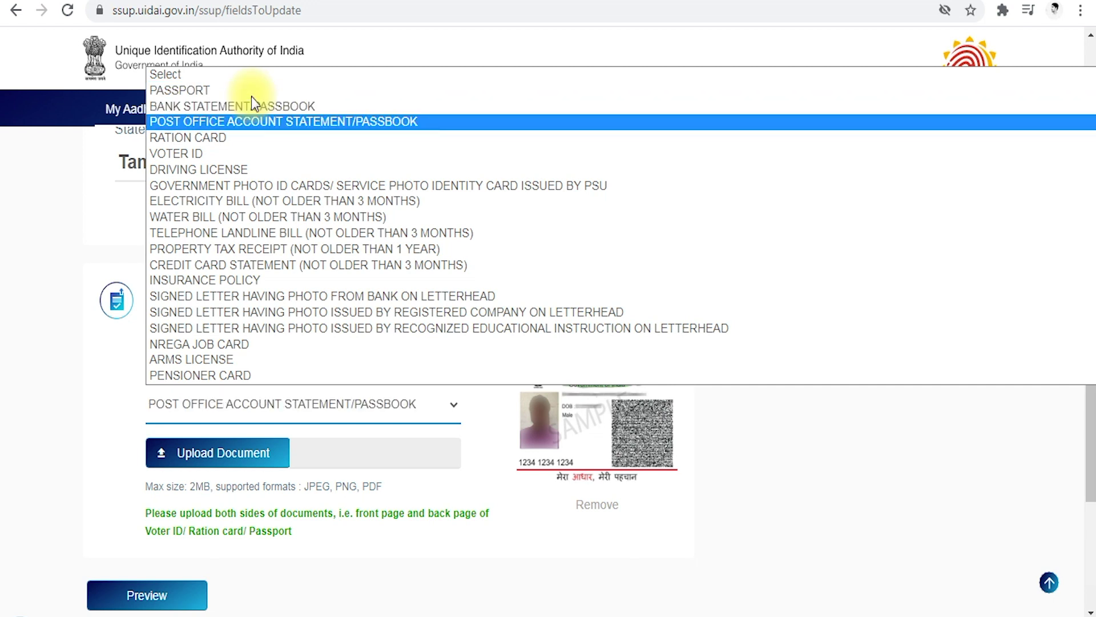
key("Down")
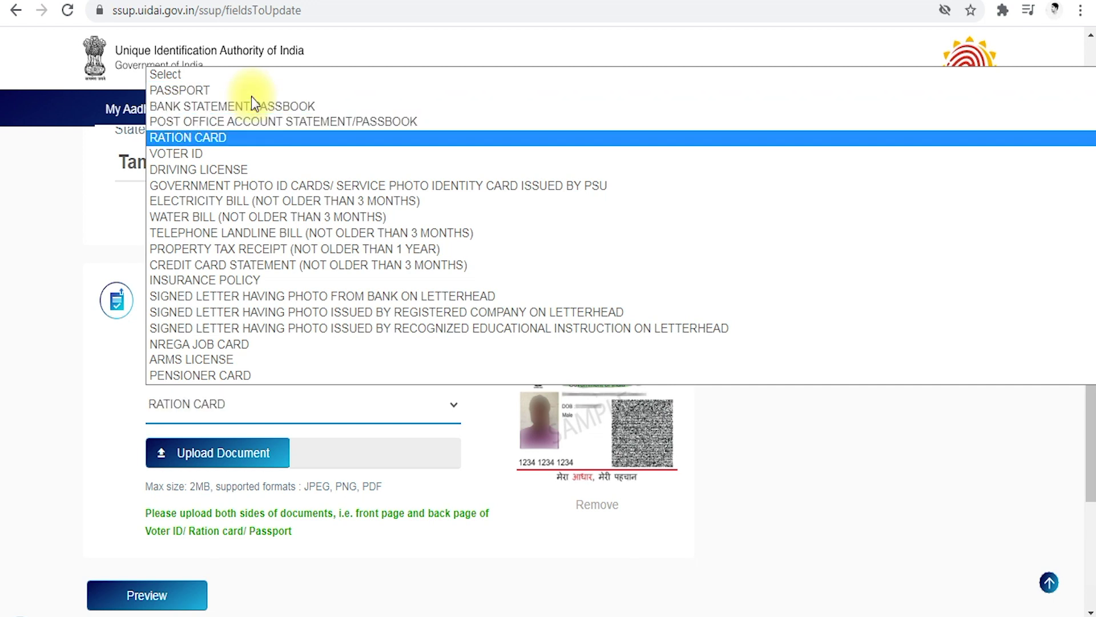
key("Down")
key("Down")
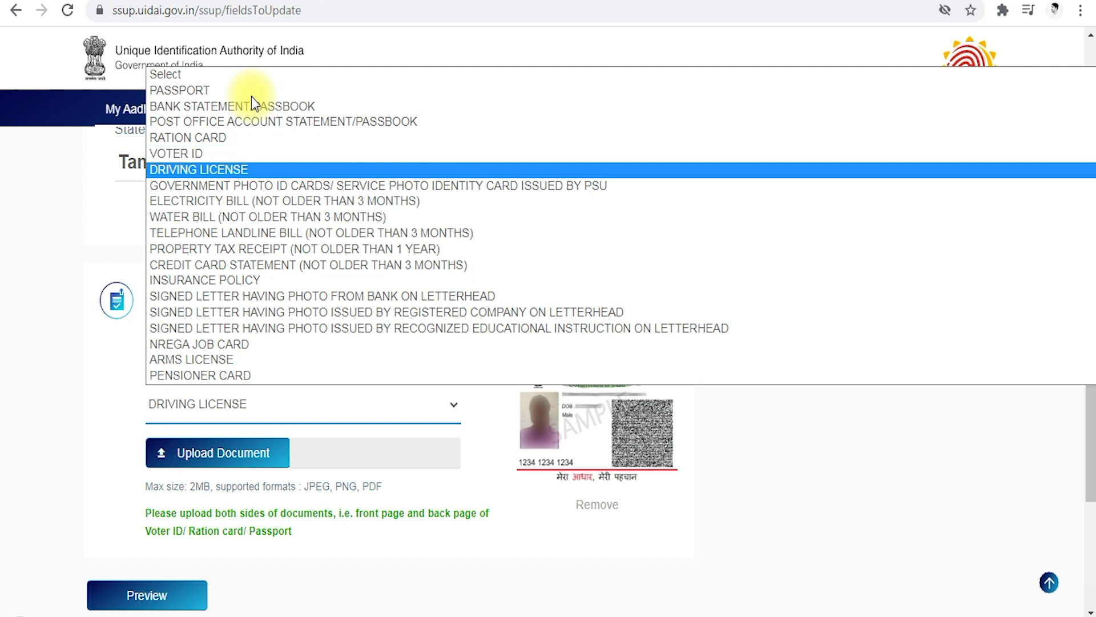
key("Down")
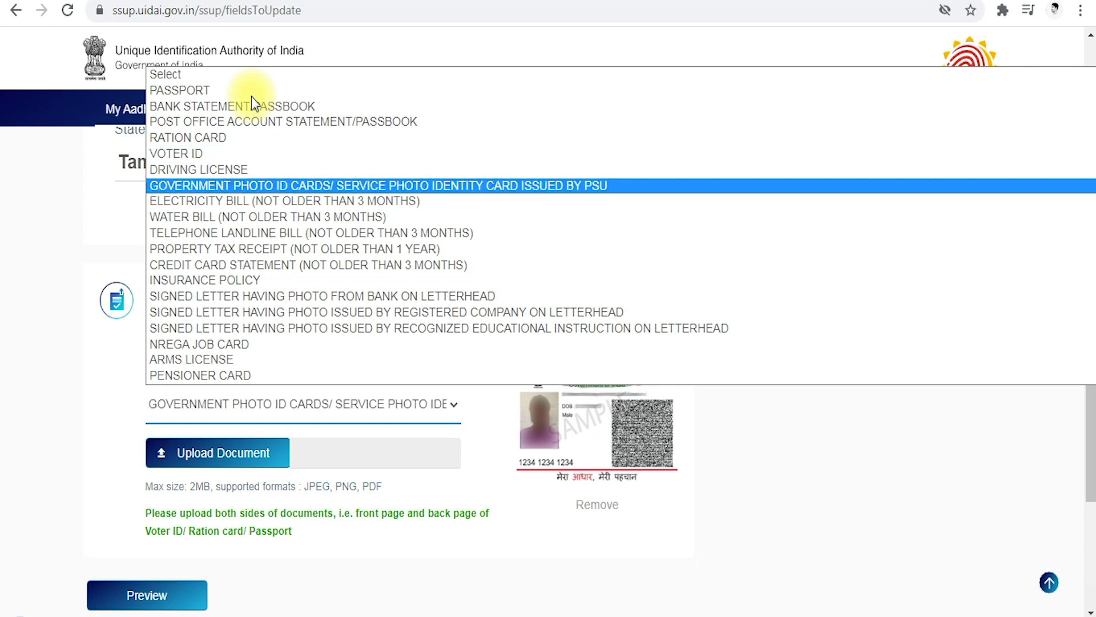
key("Down")
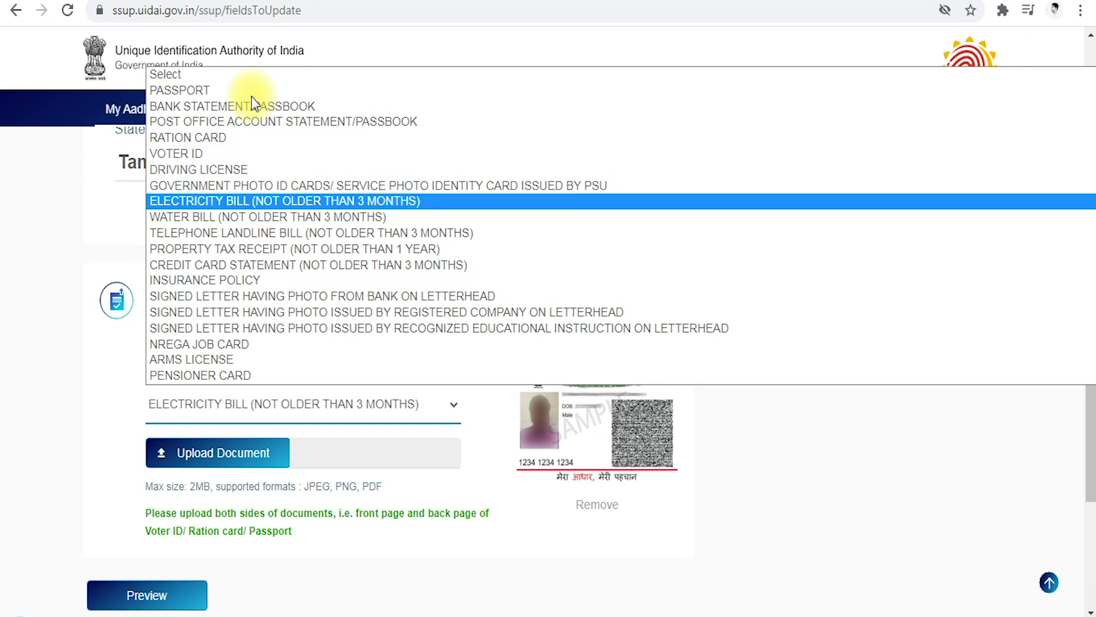
key("Down")
key("Down")
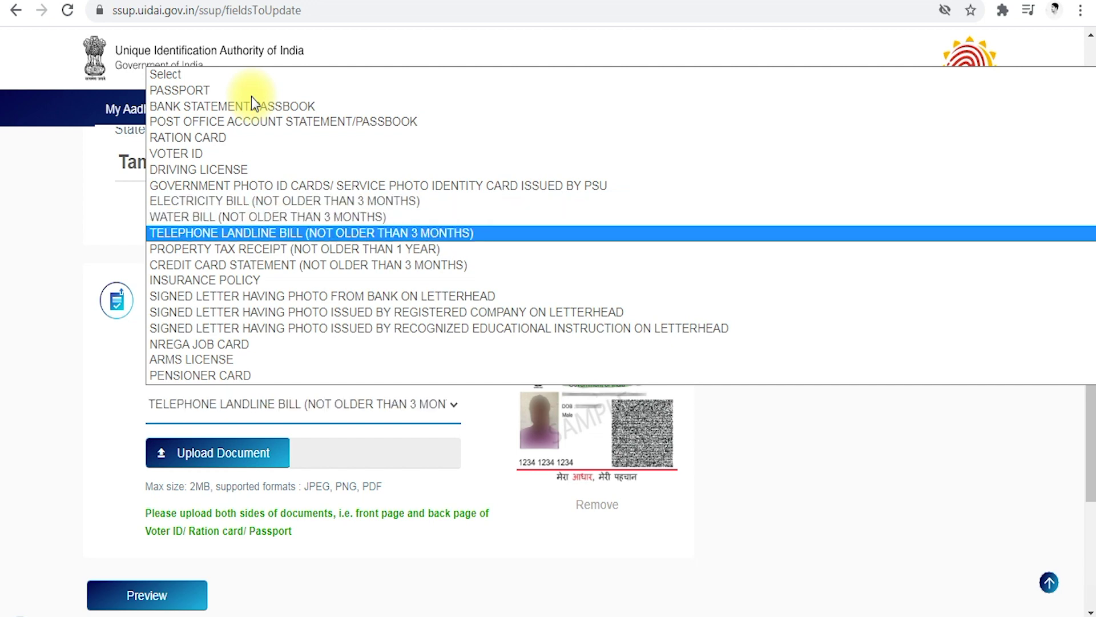
key("Down")
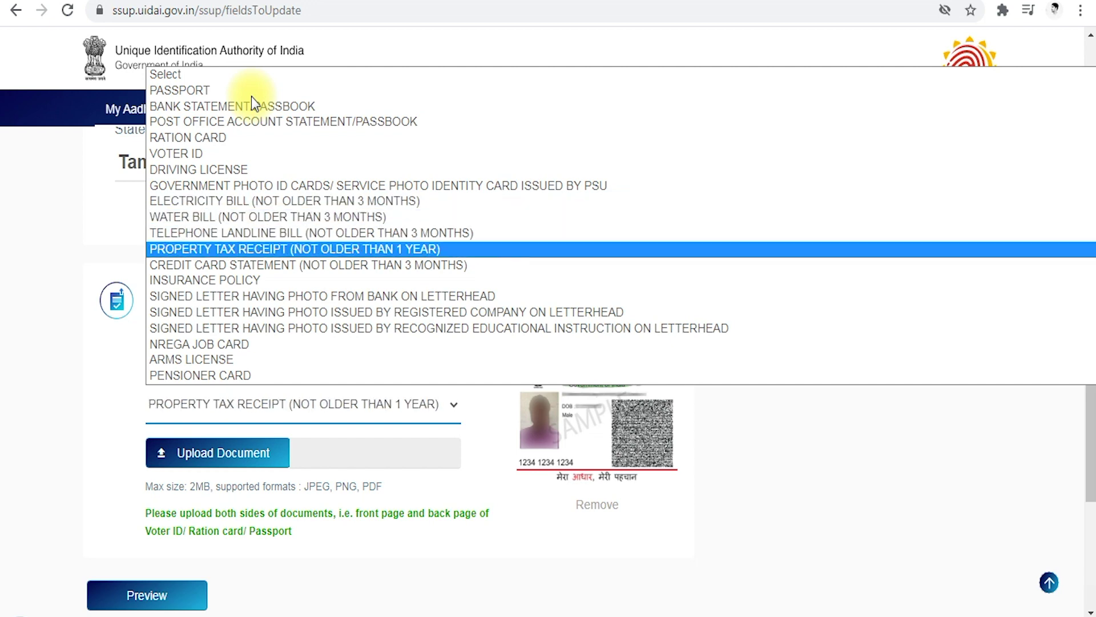
key("Down")
left_click(187, 137)
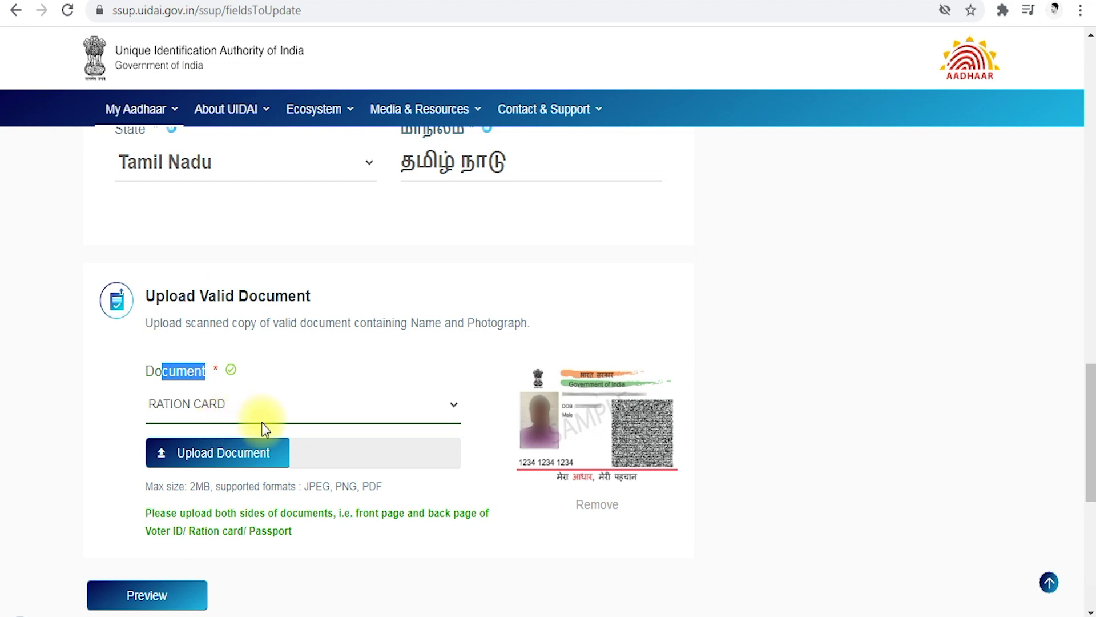
scroll(255, 422, "down", 3)
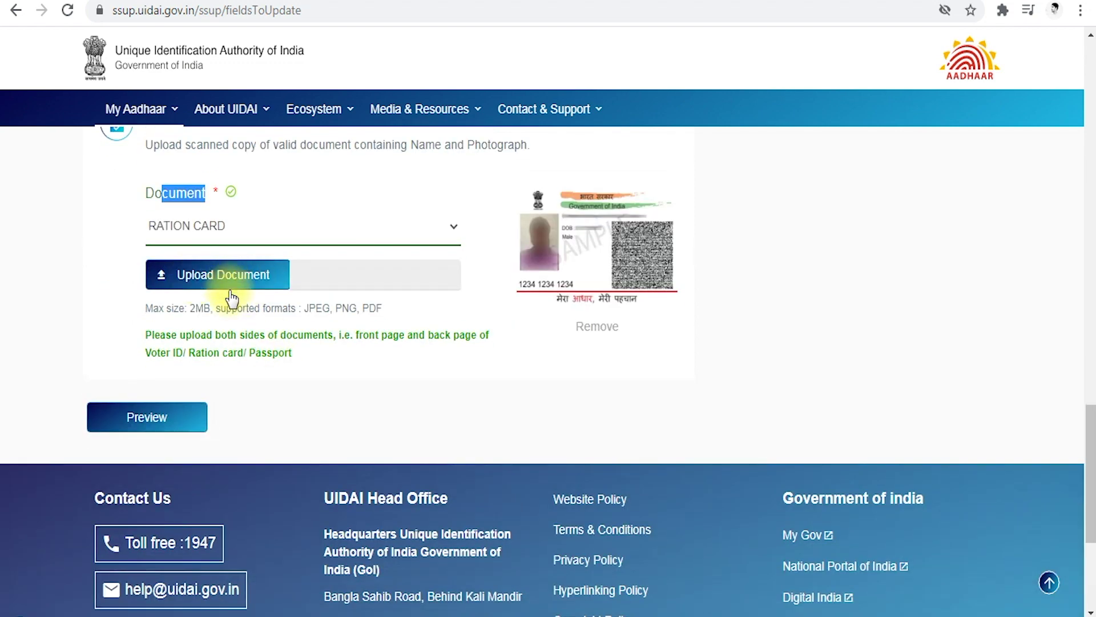
left_click_drag(145, 335, 302, 357)
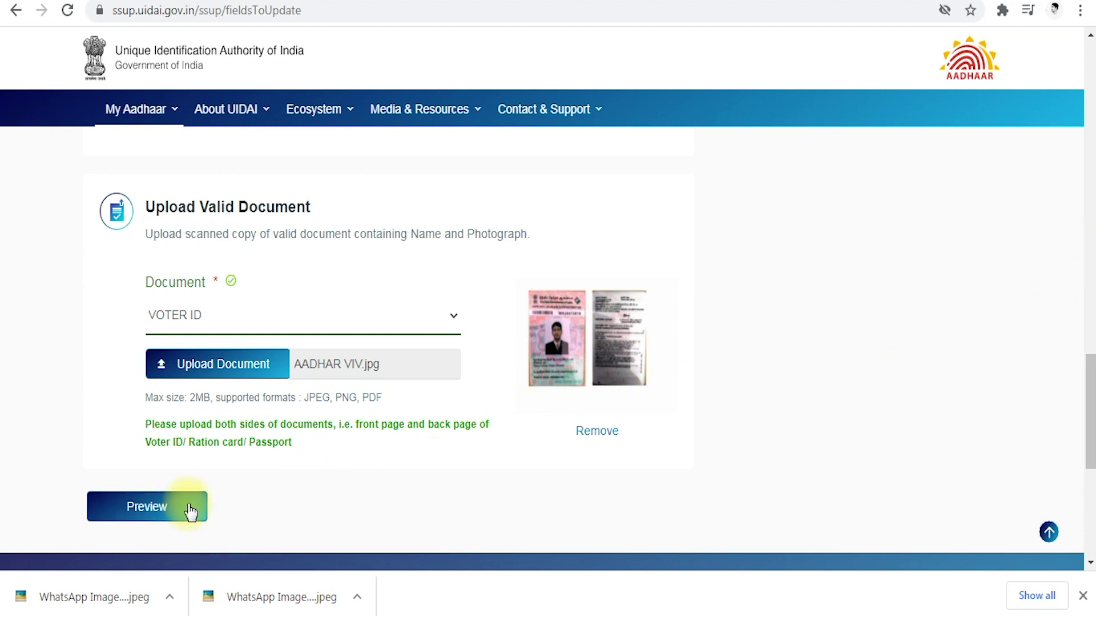
Preview the address update request and review its details.
left_click(157, 511)
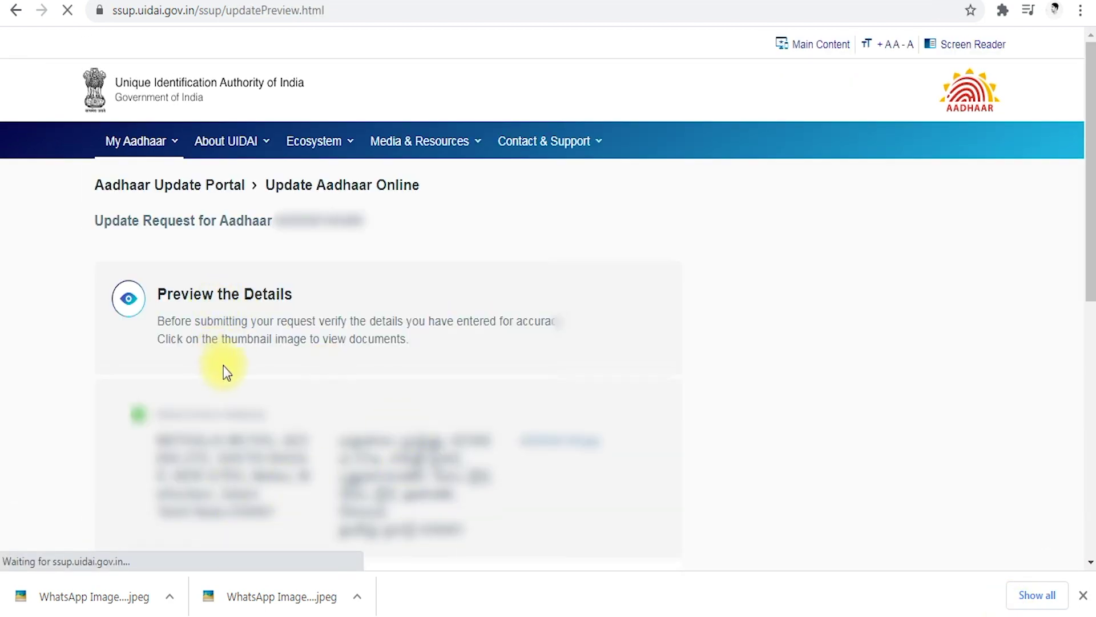
left_click_drag(178, 302, 291, 296)
scroll(294, 385, "down", 2)
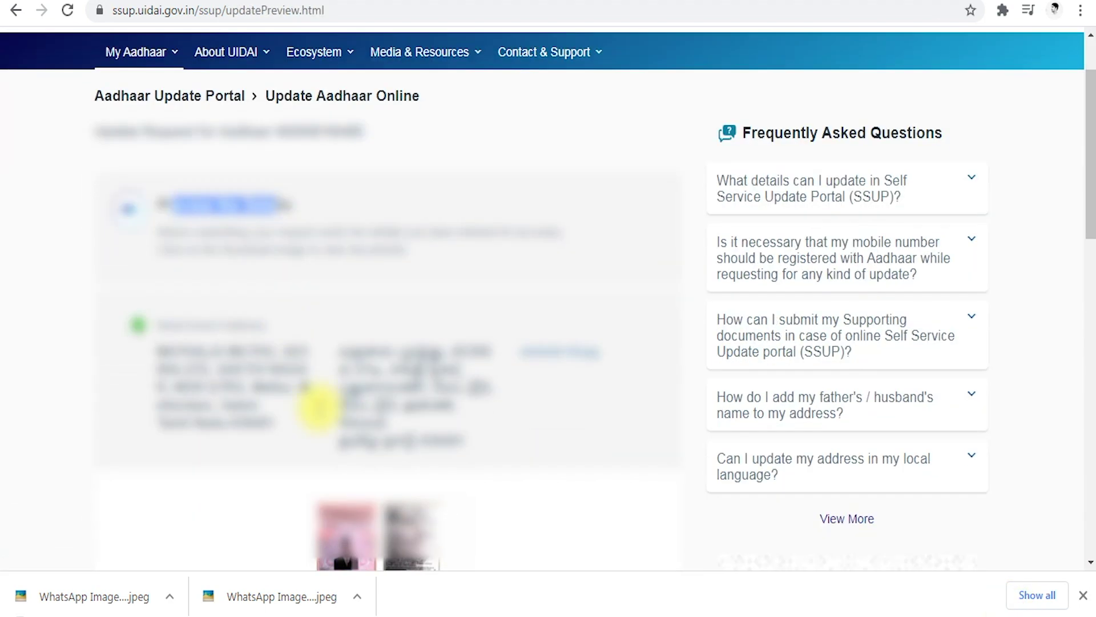
scroll(502, 257, "down", 4)
scroll(487, 278, "down", 2)
scroll(367, 252, "up", 6)
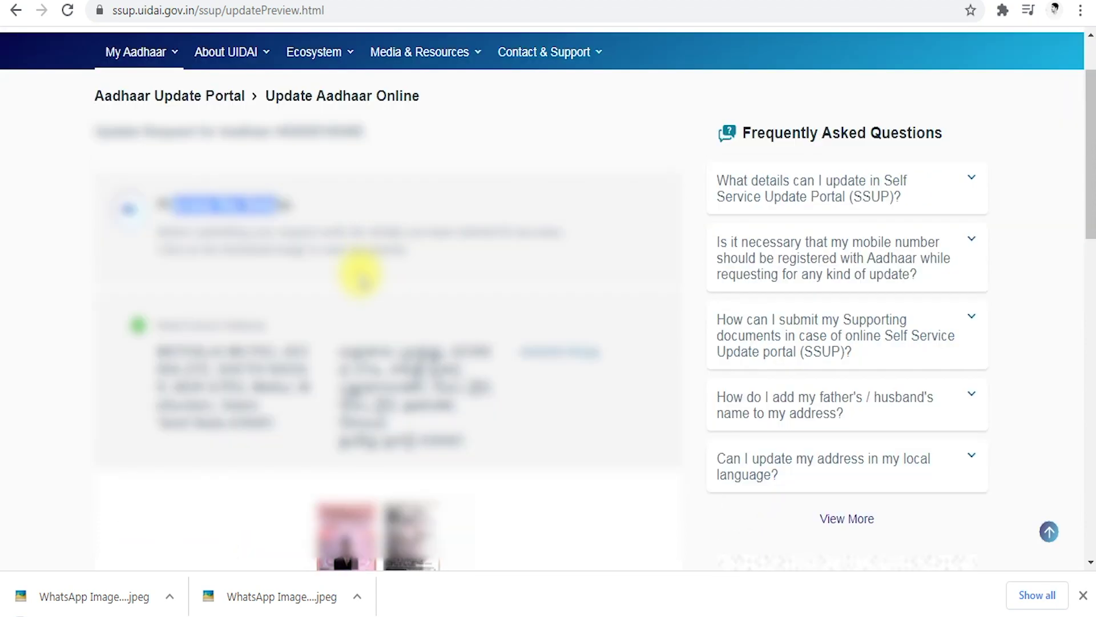
scroll(289, 367, "down", 3)
scroll(279, 388, "down", 6)
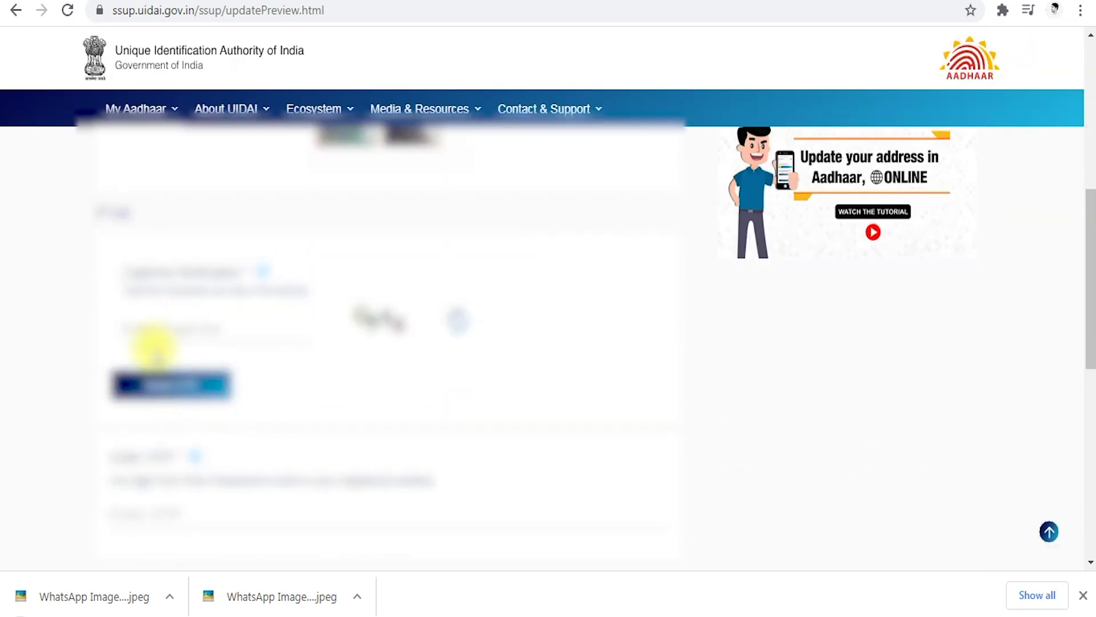
Verify with the captcha and OTP, accept the declaration and proceed to payment.
left_click_drag(161, 277, 196, 331)
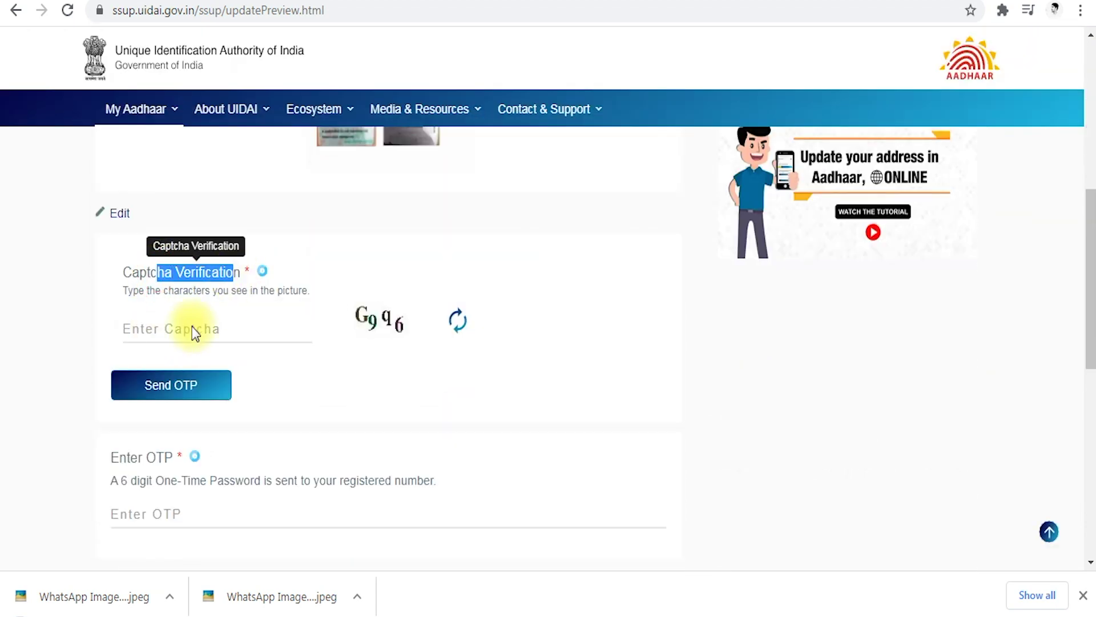
left_click(147, 327)
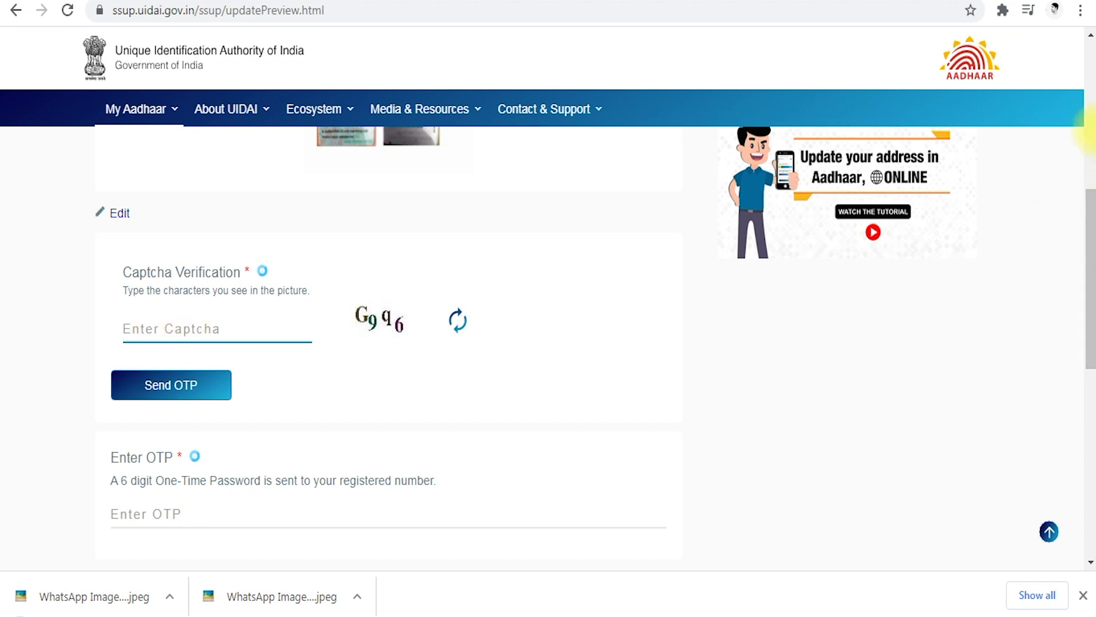
key("BackSpace")
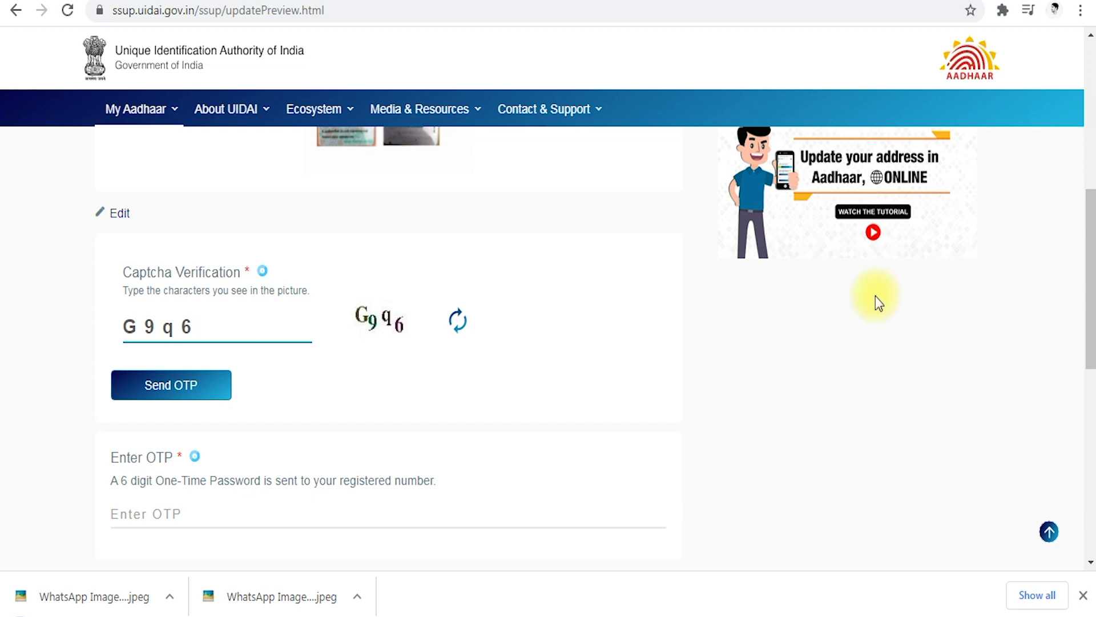
left_click(161, 393)
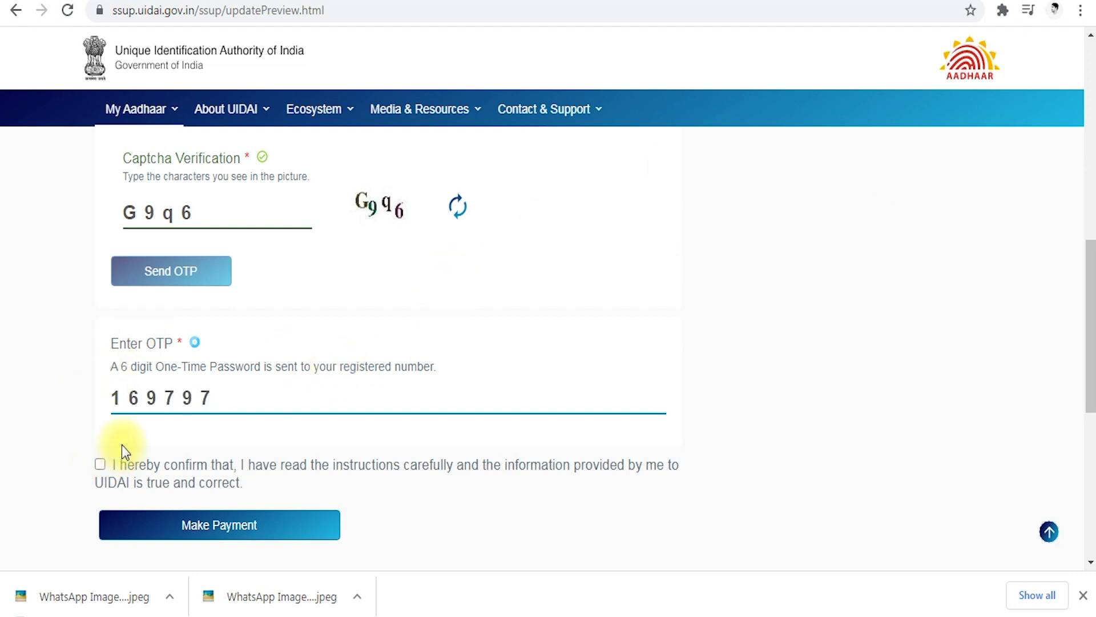
left_click(100, 464)
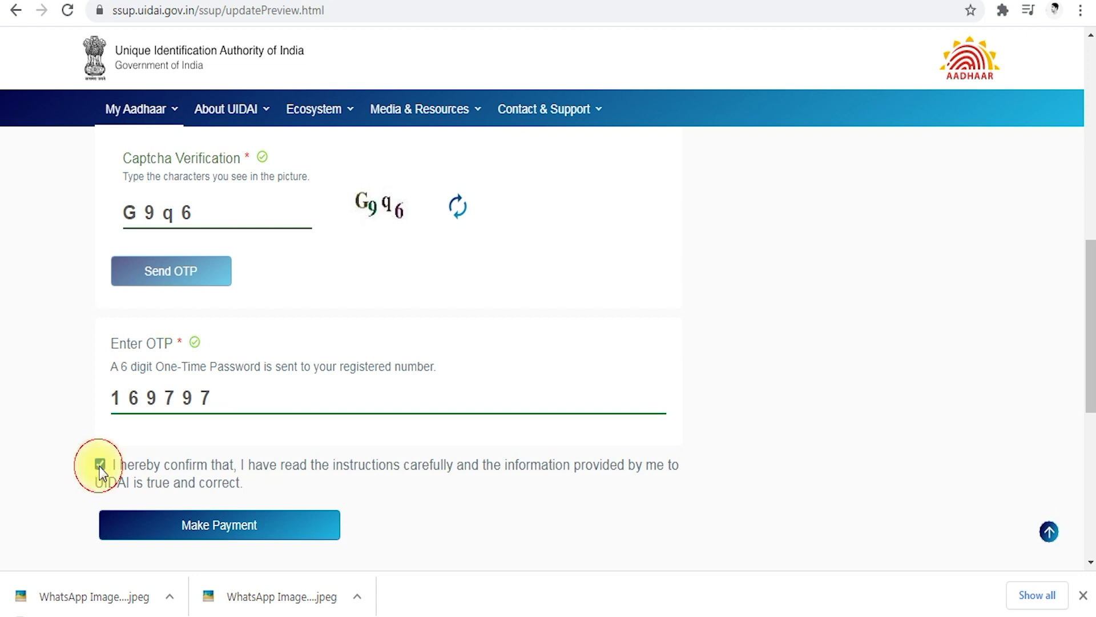
left_click(219, 535)
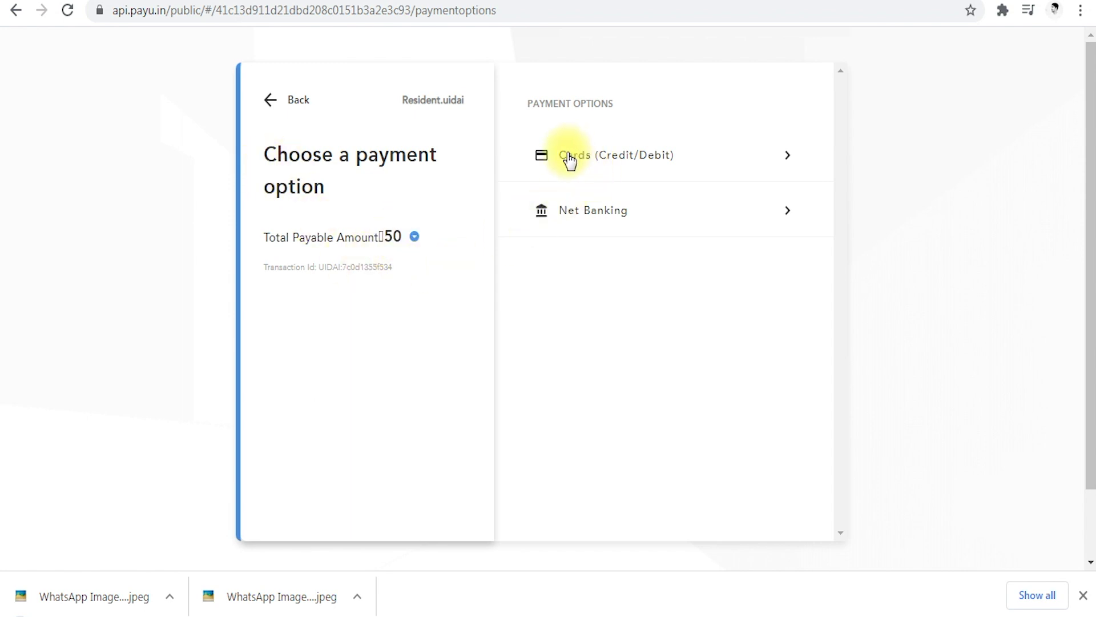
Pay the 50-rupee update fee with a credit/debit card on PayU and reach the bank OTP step.
left_click(604, 153)
left_click_drag(597, 160, 552, 161)
left_click_drag(557, 238, 570, 301)
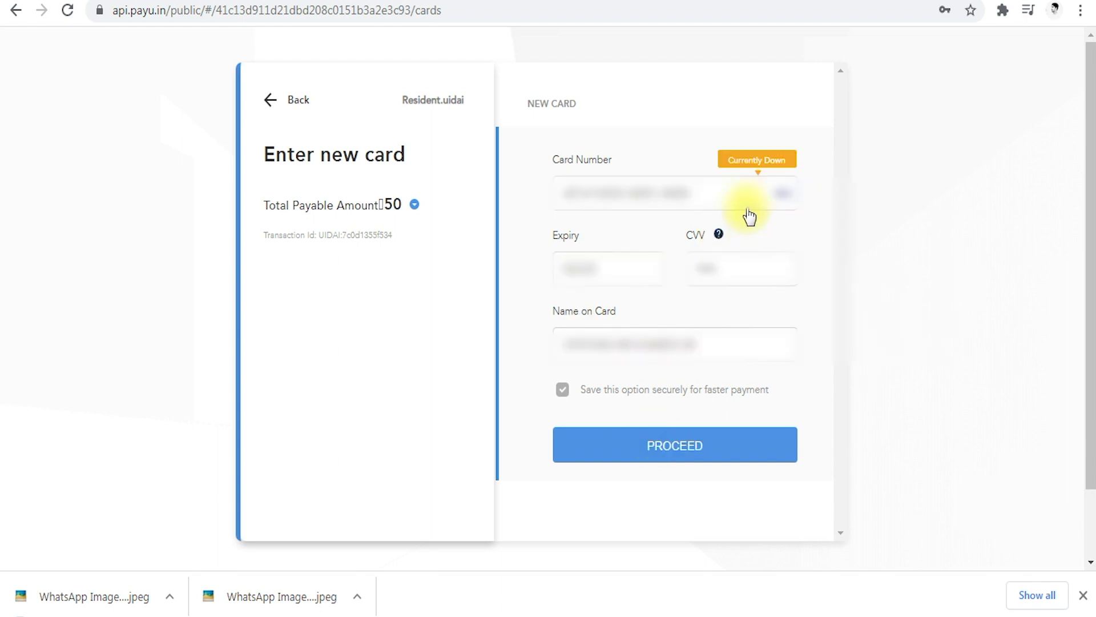
left_click(685, 445)
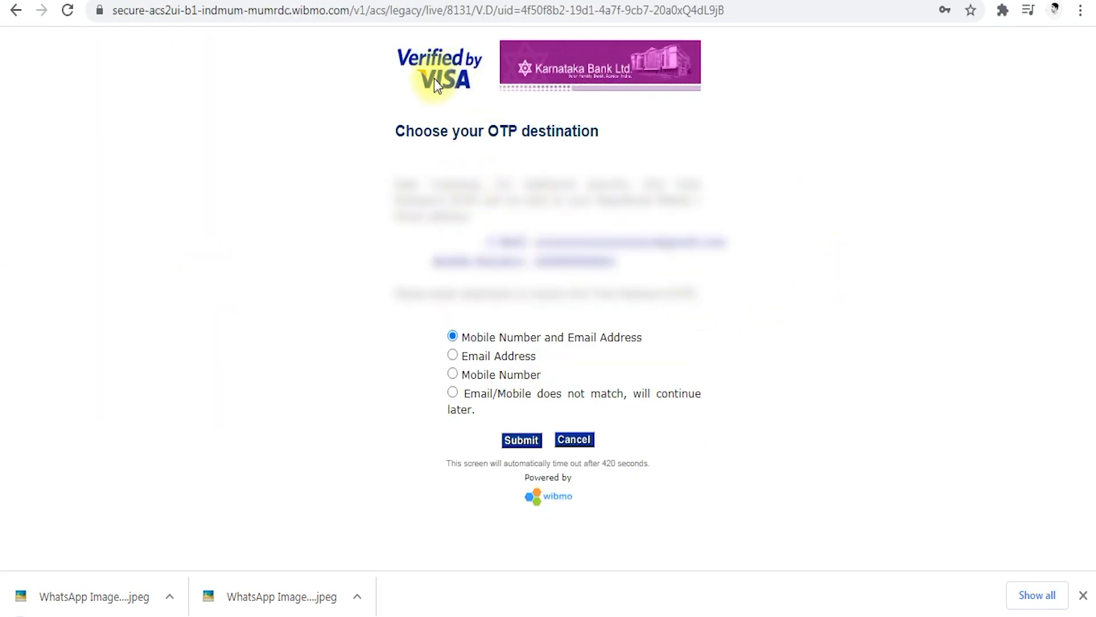
left_click_drag(449, 130, 577, 132)
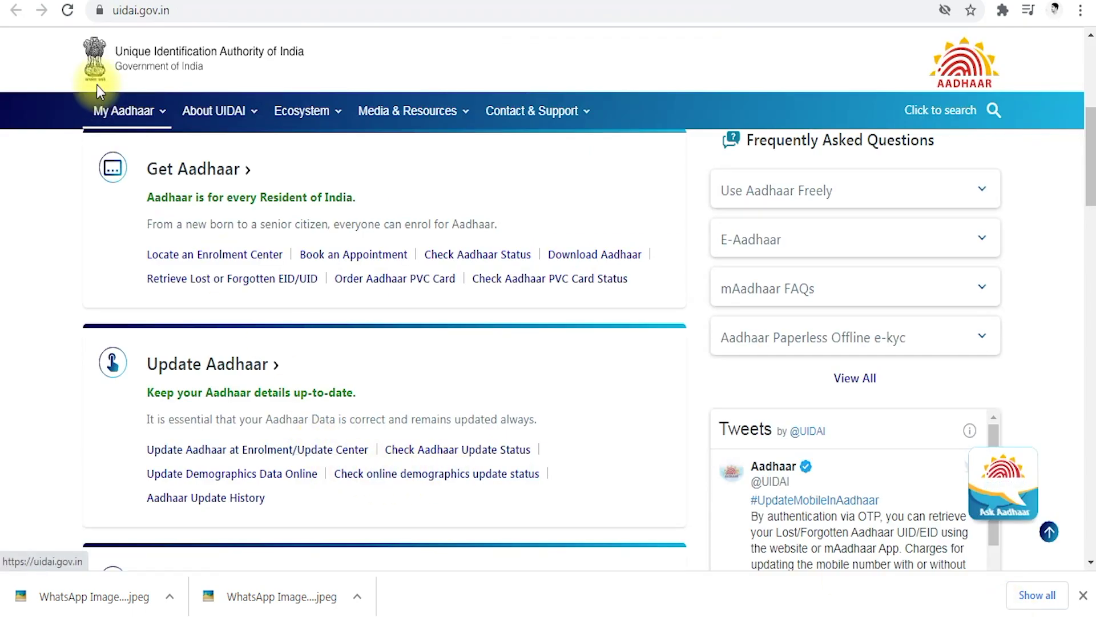
Open 'Check online demographics update status' and review its Aadhaar Number and Captcha fields.
mouse_move(123, 110)
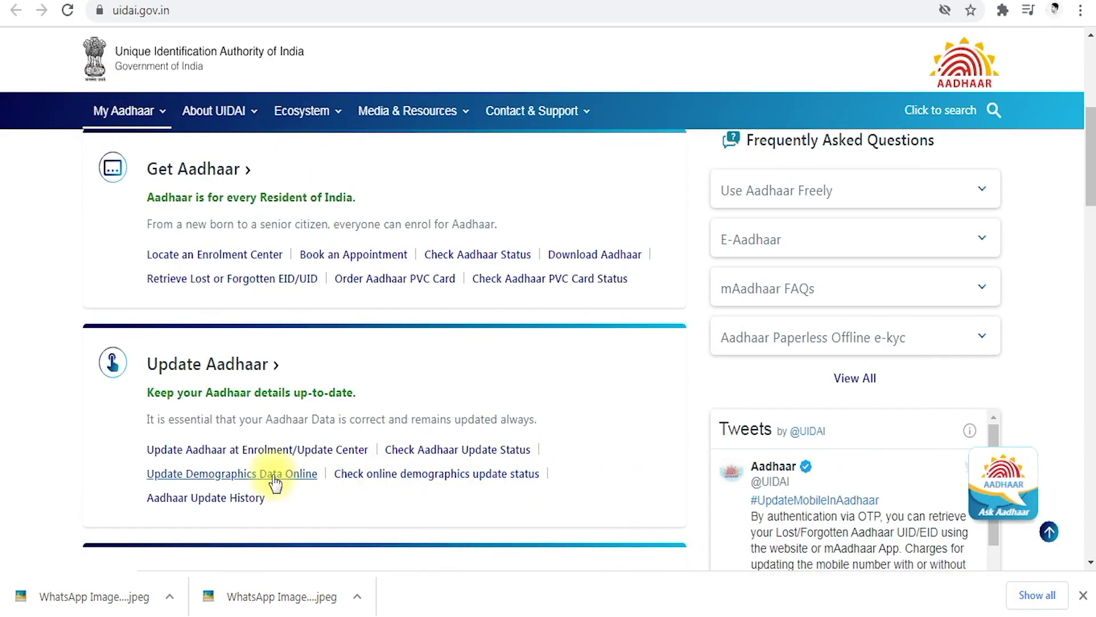
left_click(436, 475)
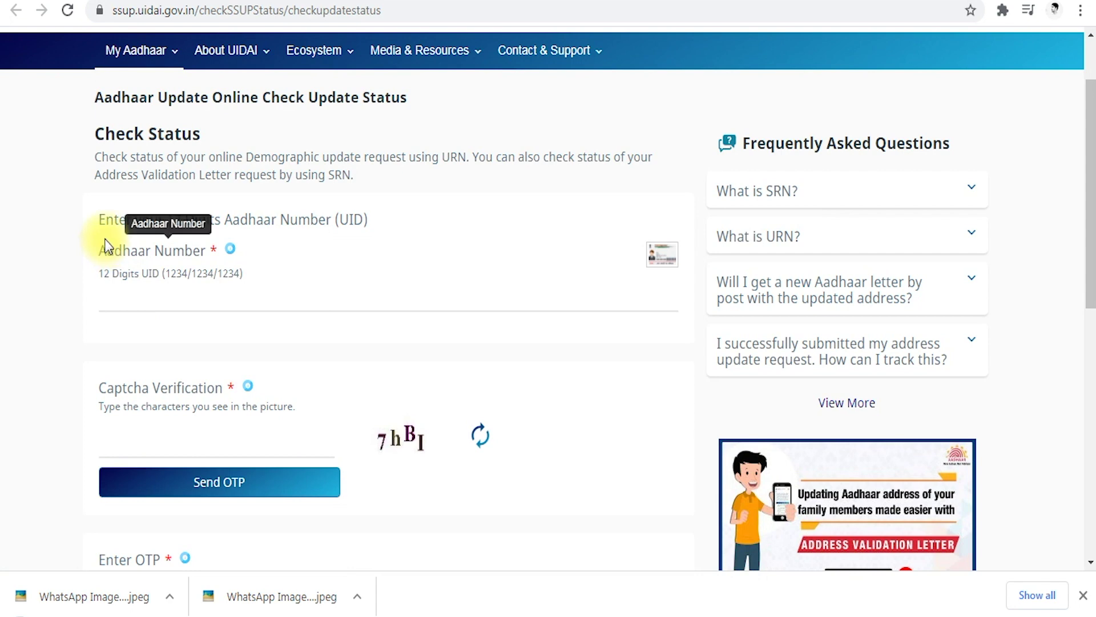
left_click_drag(101, 251, 198, 251)
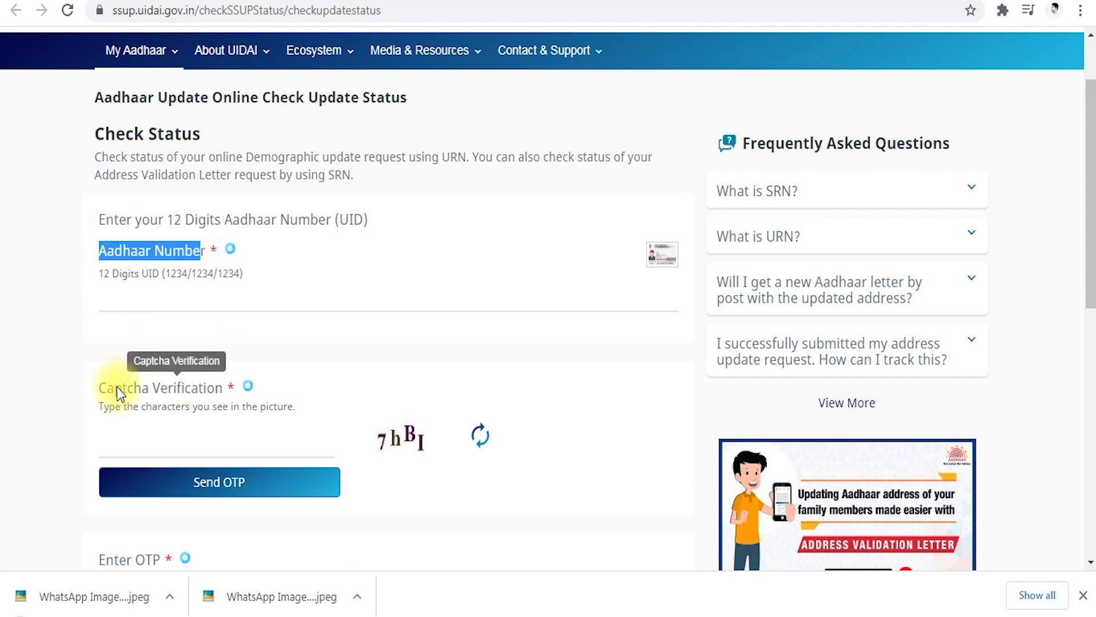
left_click_drag(95, 388, 196, 396)
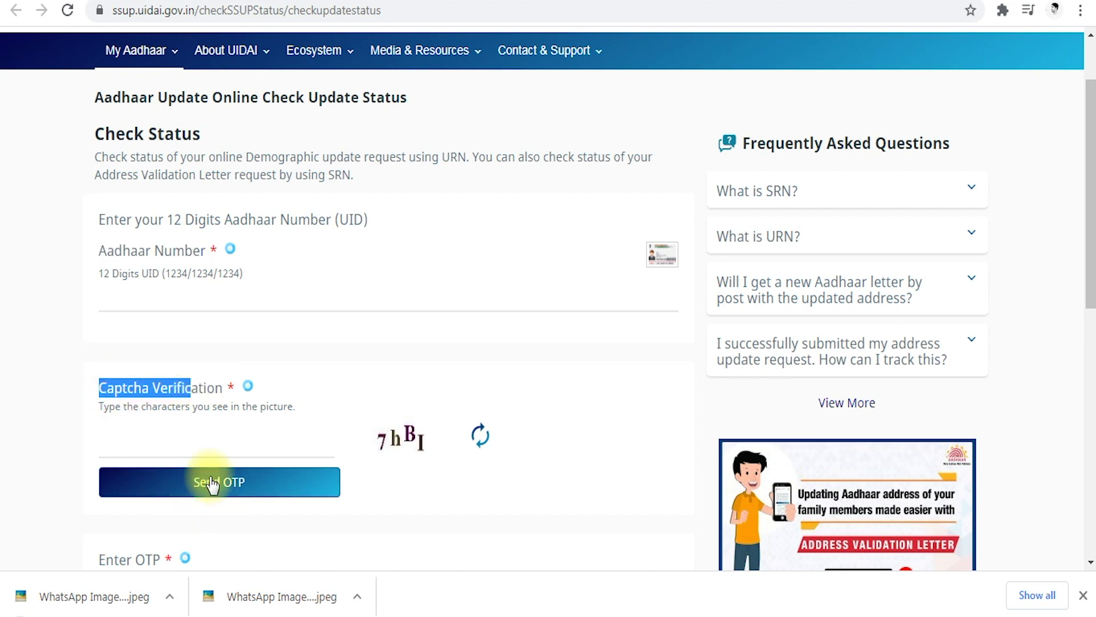
scroll(213, 482, "down", 3)
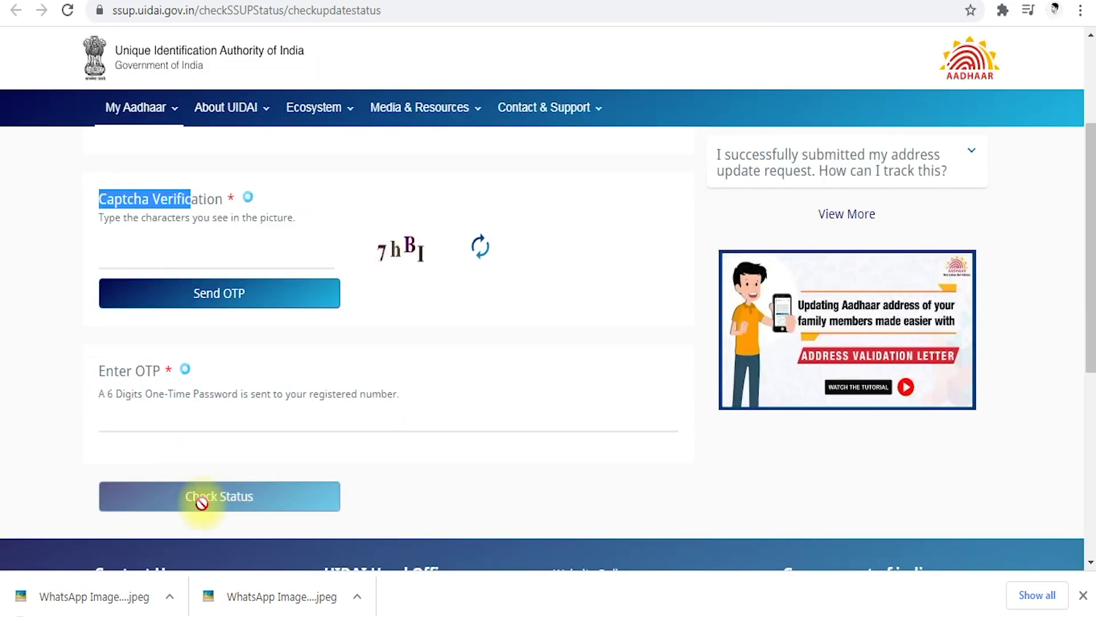